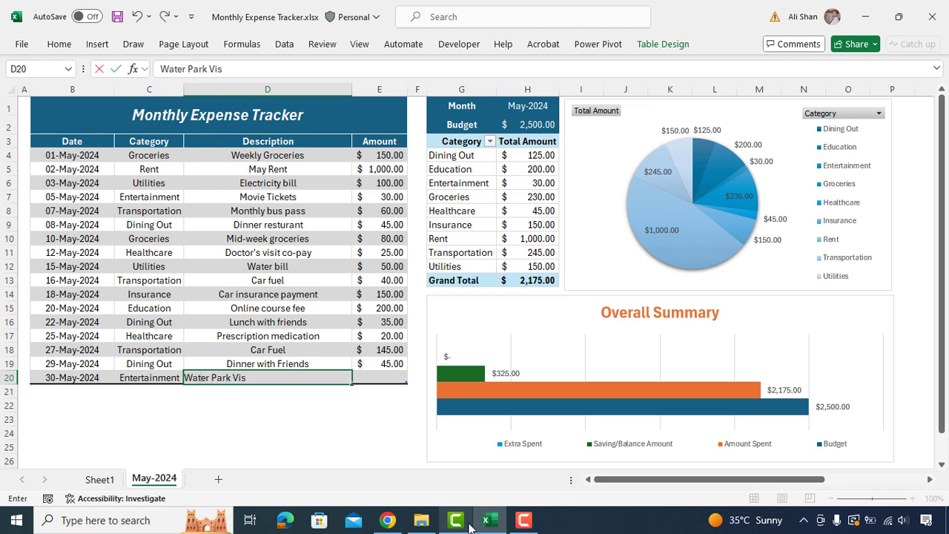
Enter 50 as the amount for the Water Park Visit expense row.
key("Tab")
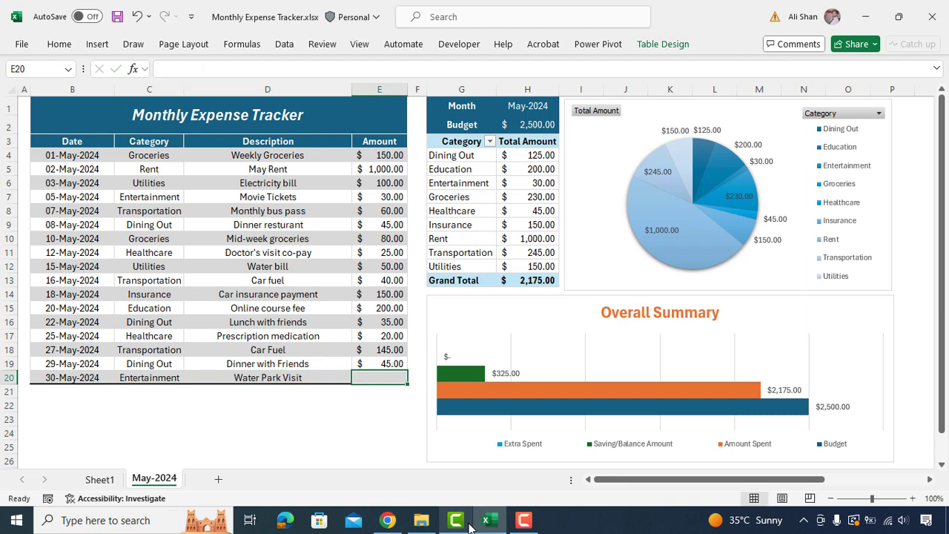
type("50")
key("Left")
key("Left")
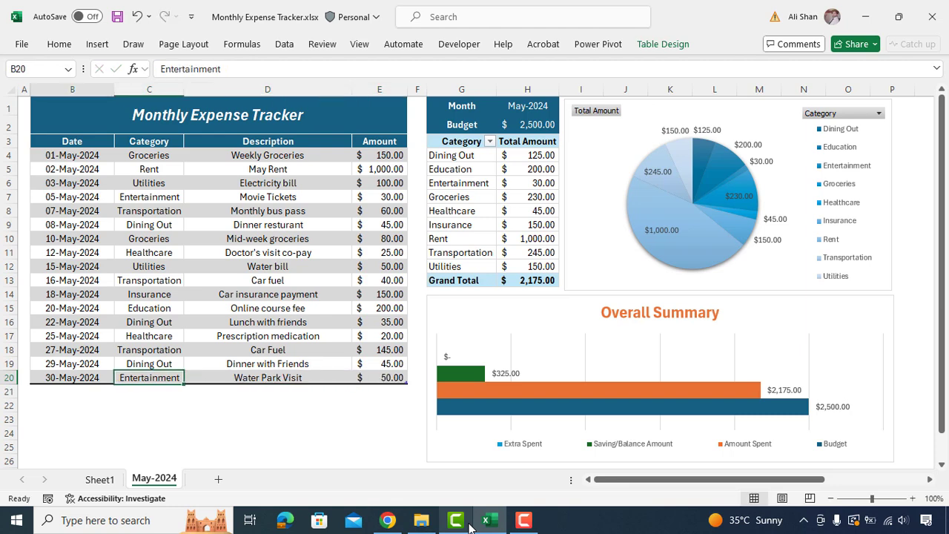
Refresh the category pivot table so its totals and charts update.
left_click(469, 143)
right_click(469, 143)
left_click(507, 221)
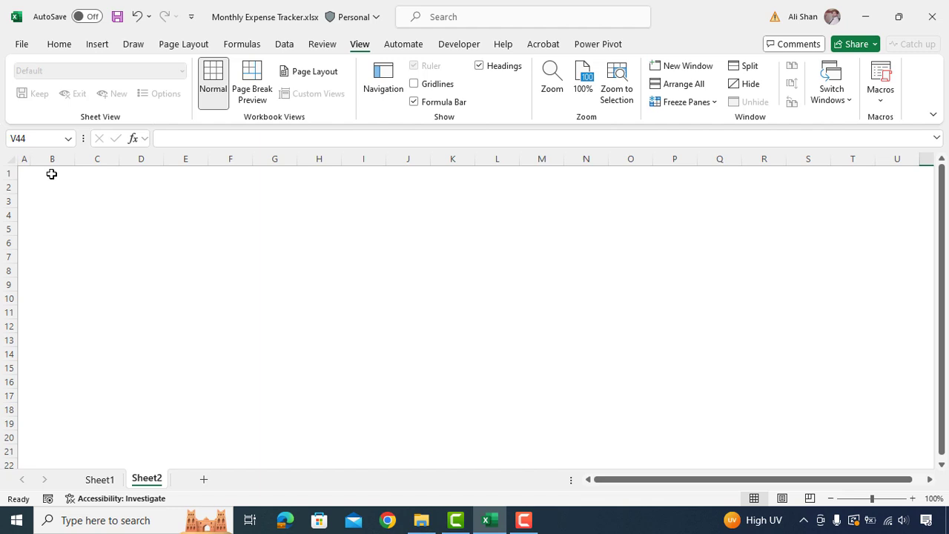
Merge and centre B1:E2 with the middle-aligned title 'Monthly Expense Tracker'.
left_click(51, 174)
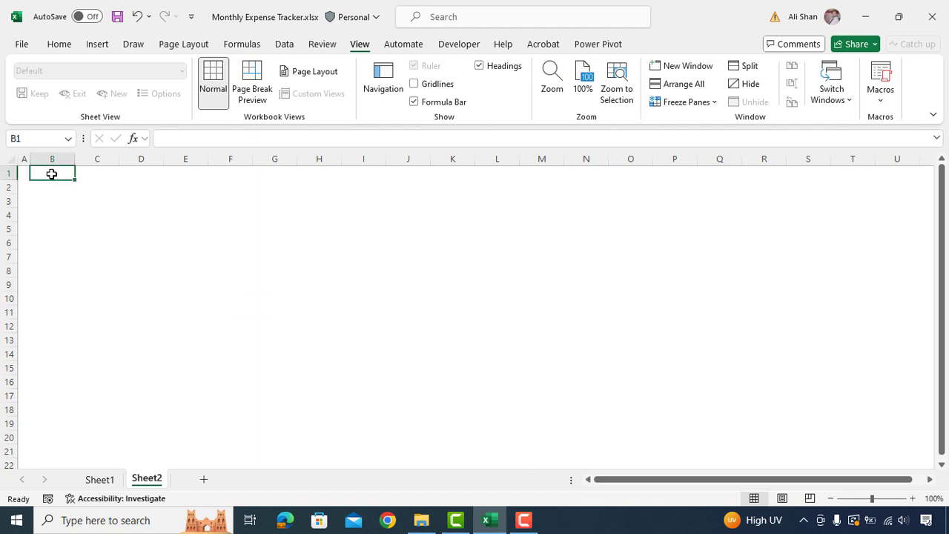
mouse_move(52, 174)
left_mouse_down()
mouse_move(199, 175)
mouse_move(202, 189)
left_mouse_up()
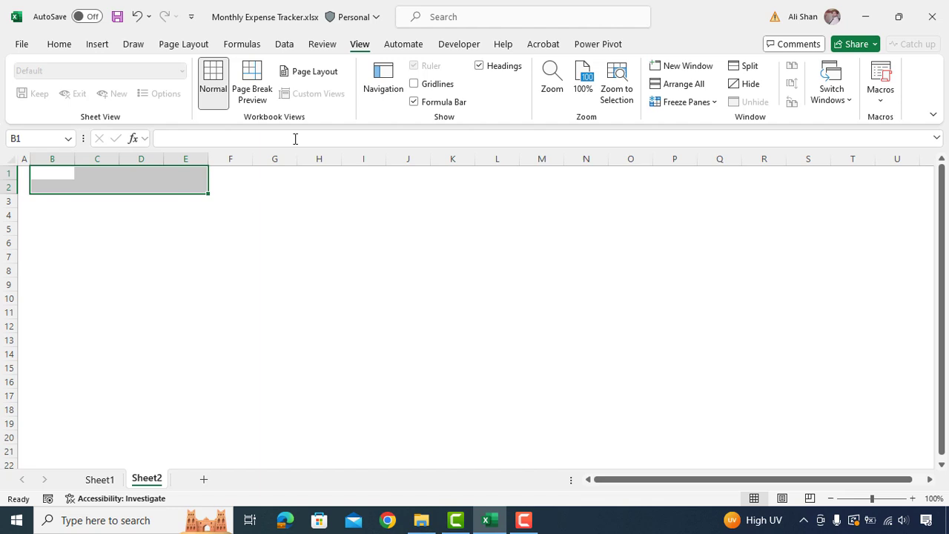
left_click(58, 43)
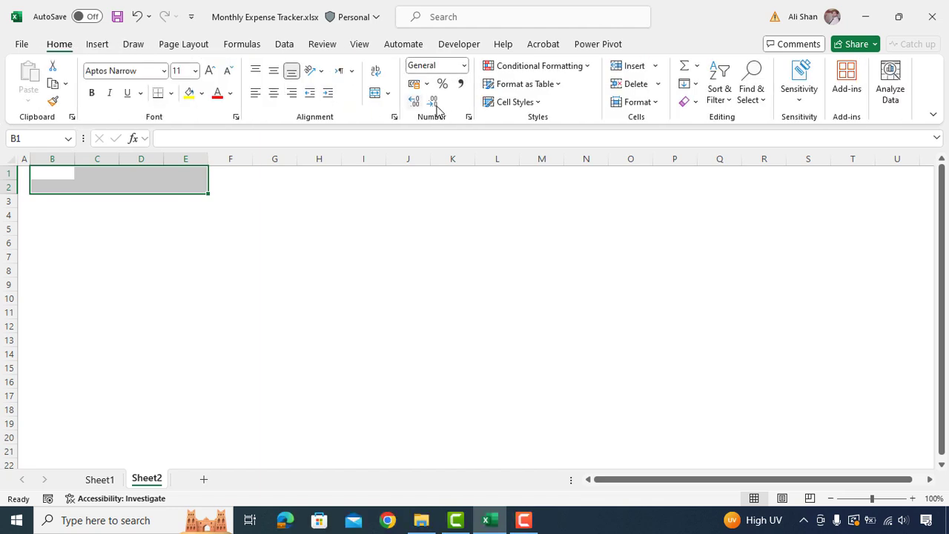
left_click(376, 93)
type("Monthly Expense ")
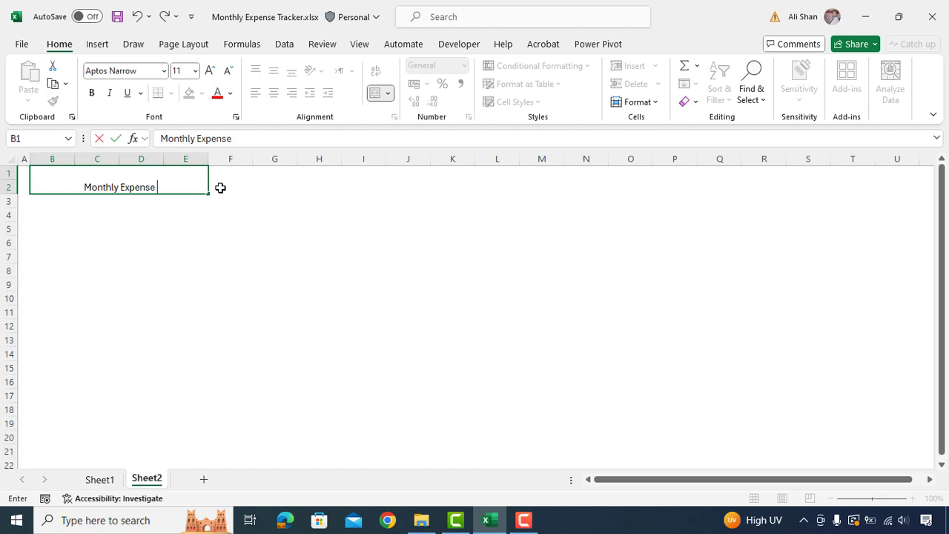
type("Tracker")
key("ctrl+Return")
left_click(273, 73)
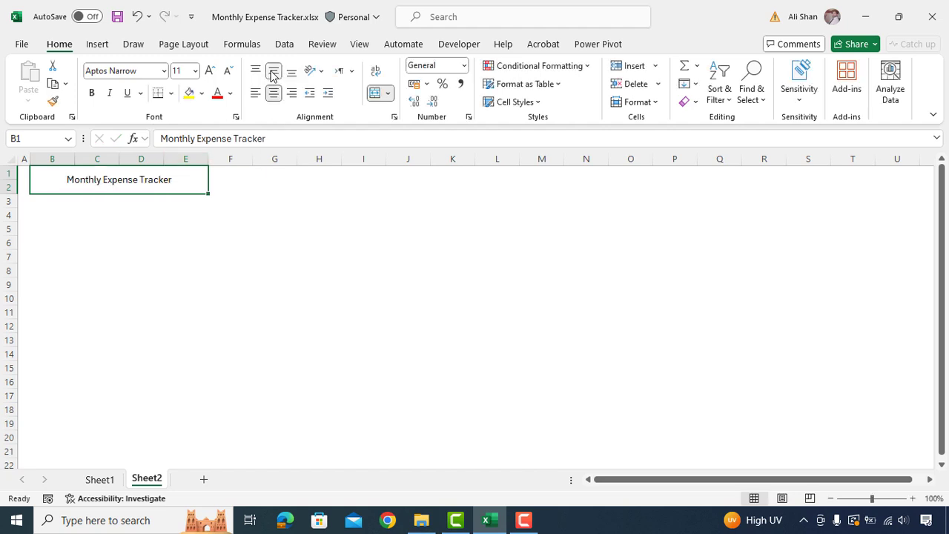
Enter the headers Date, Category, Description and Amount across B3:E3.
left_click(40, 199)
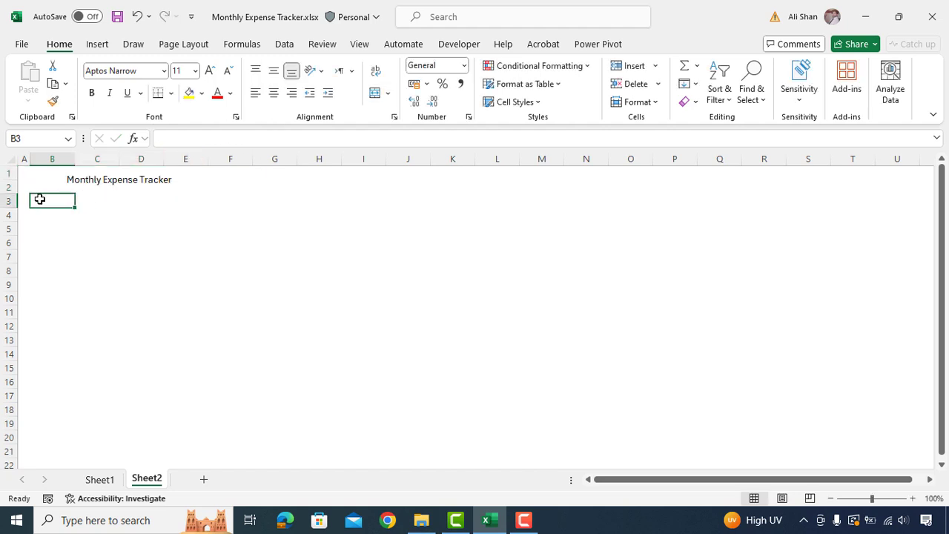
type("Date")
key("Tab")
type("Category")
key("Tab")
type("Desc")
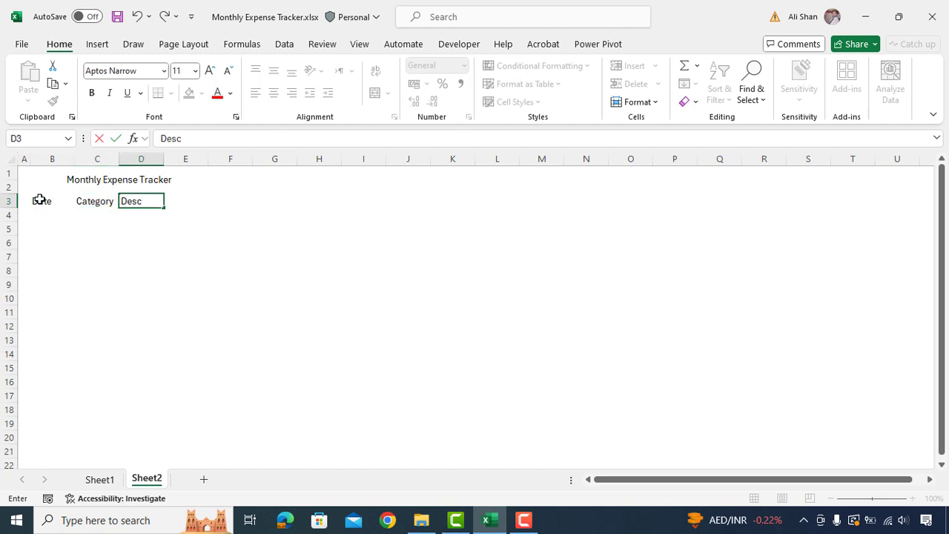
key("Tab")
type("Amount")
key("Tab")
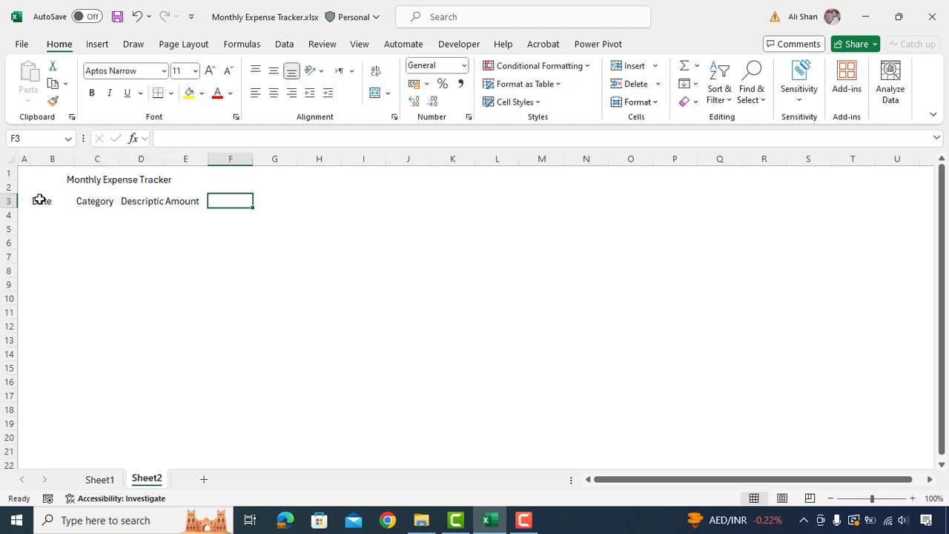
key("Left")
Set column B width to 16.57 and adjust column C's width.
left_click(49, 158)
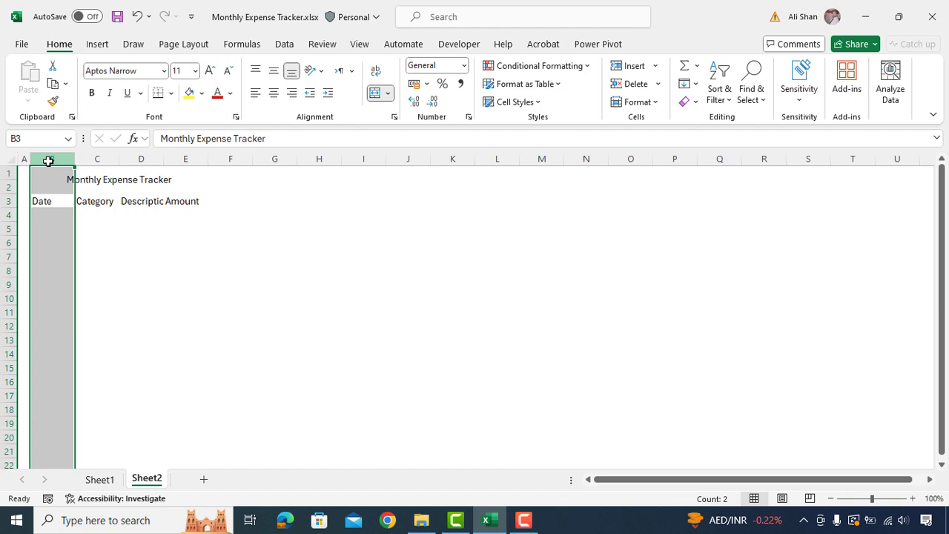
right_click(49, 160)
left_click(104, 380)
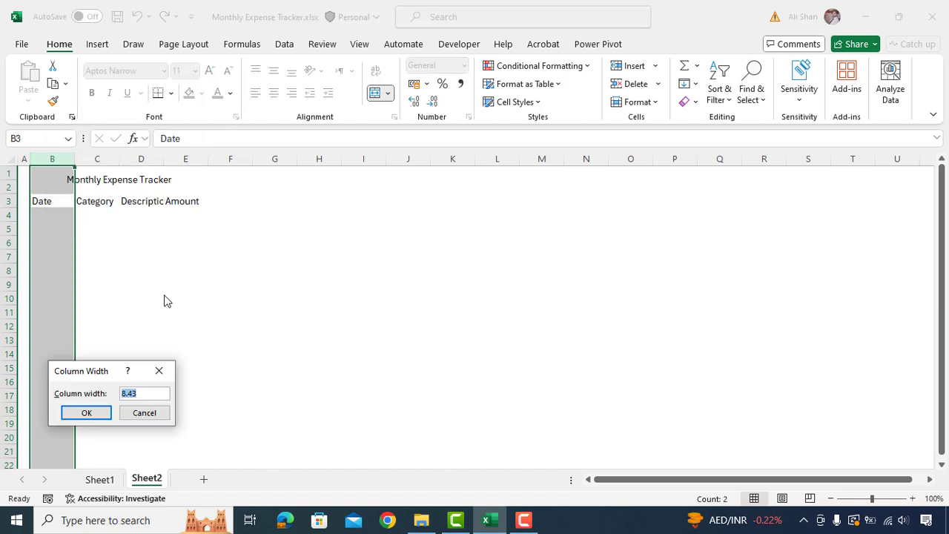
left_click(86, 413)
left_click(139, 158)
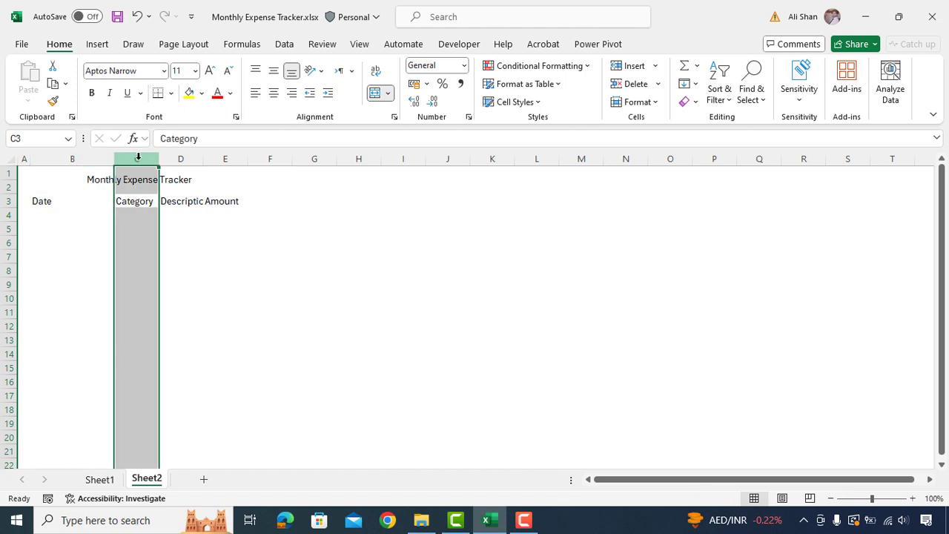
right_click(138, 154)
left_click(188, 381)
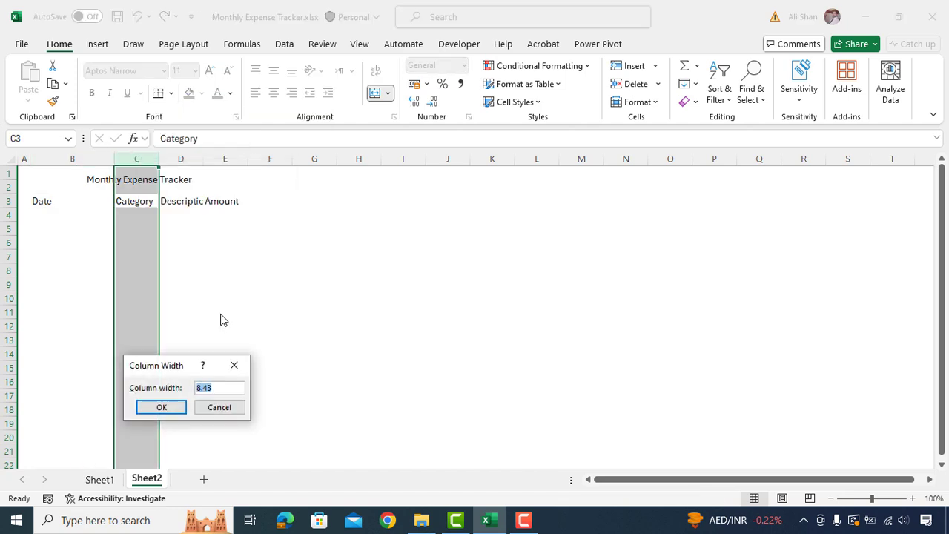
key("Return")
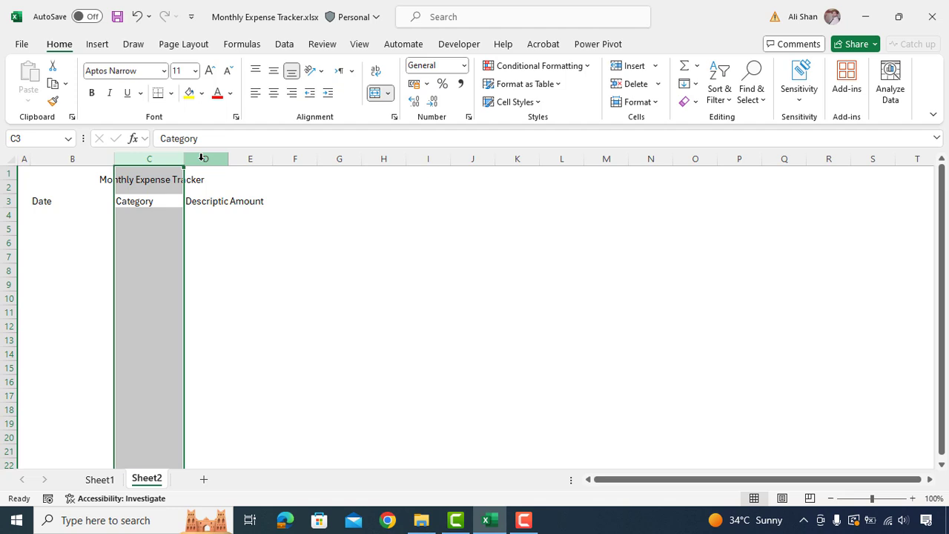
Set column D width to 33.86 and column E width to 10.71.
left_click(201, 157)
right_click(201, 158)
left_click(258, 377)
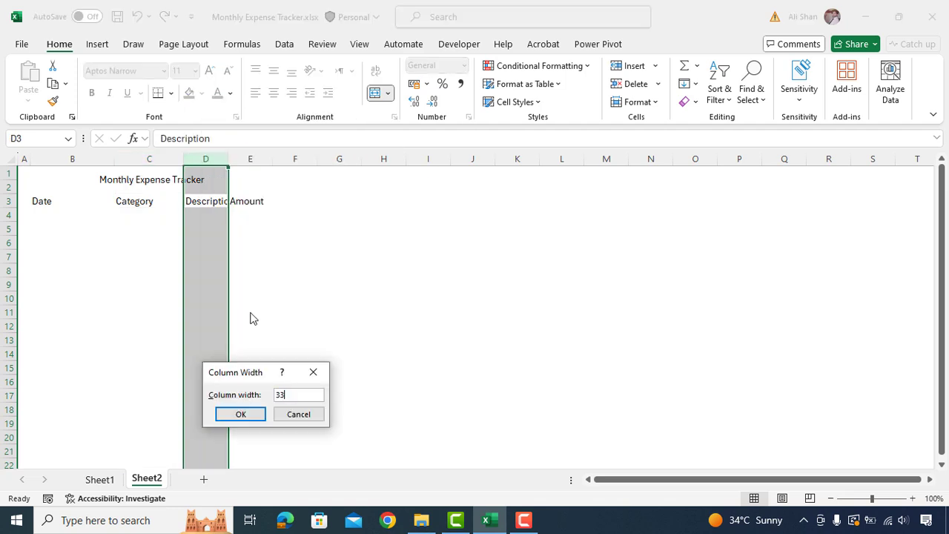
type("33.86")
left_click(241, 412)
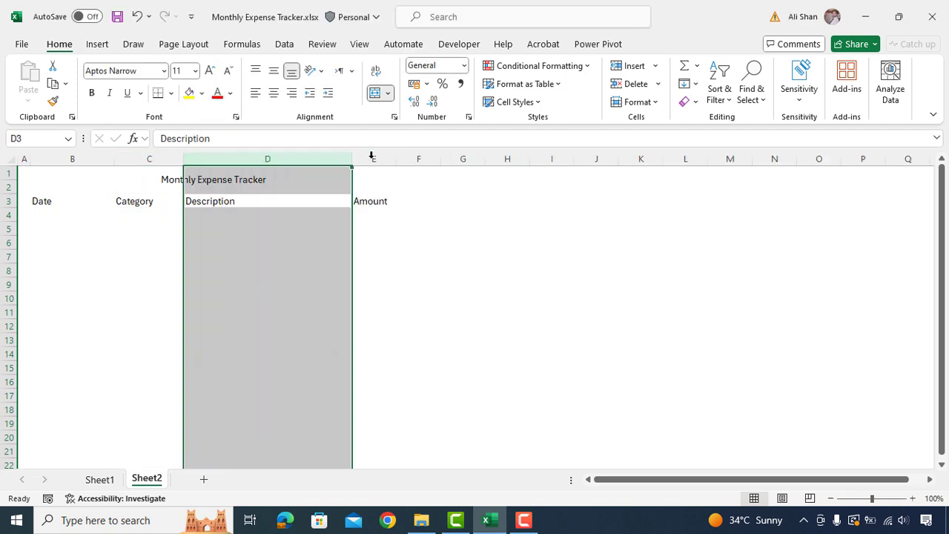
left_click(373, 159)
right_click(371, 160)
left_click(432, 380)
type("1")
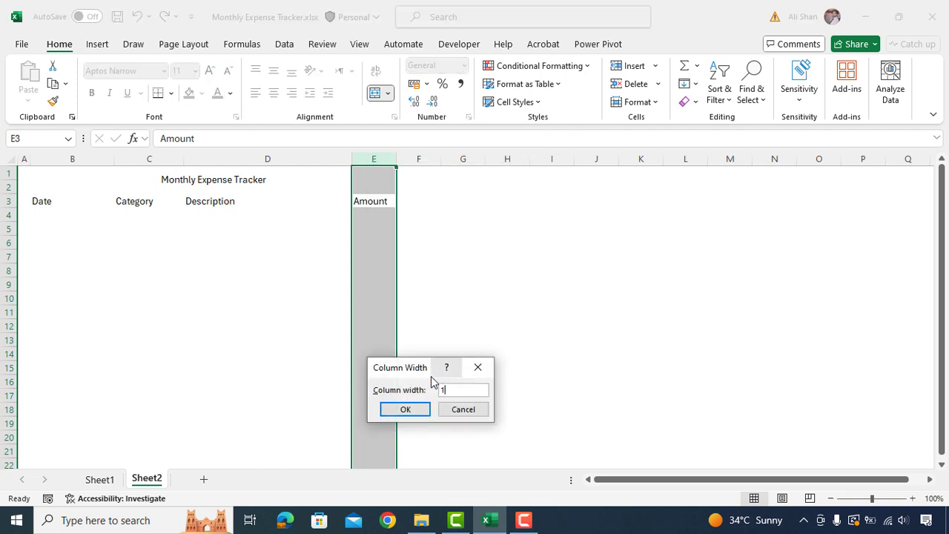
type("0.71")
left_click(405, 409)
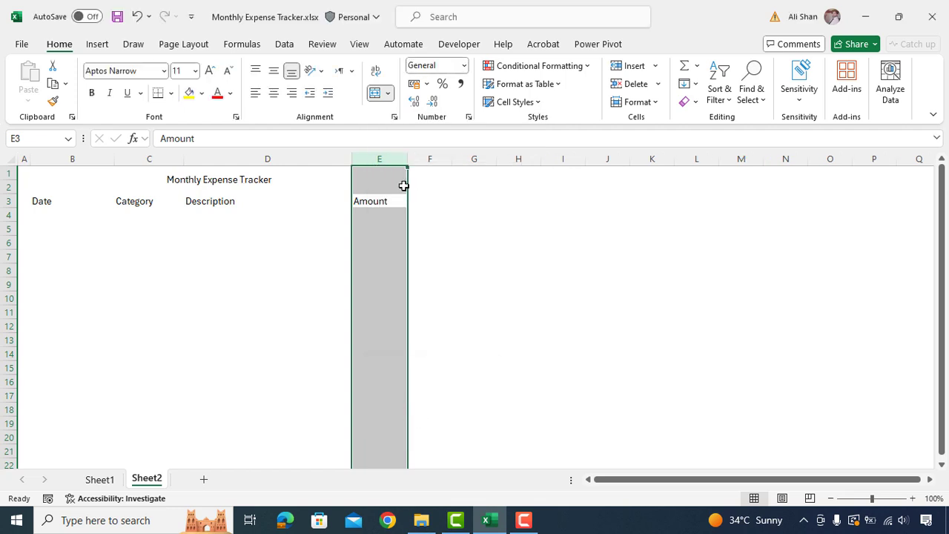
Centre the header labels in B3:E3.
left_click(55, 169)
left_click_drag(44, 201, 386, 464)
left_click(274, 92)
left_click(65, 200)
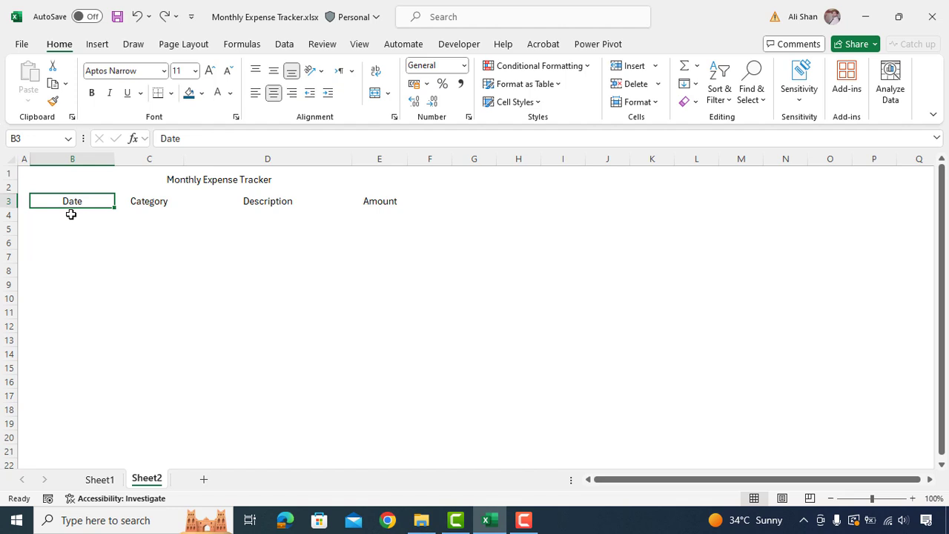
Make B3:E18 a table with headers in a medium dark-header, grey-banded style.
left_click_drag(81, 201, 406, 410)
key("ctrl+t")
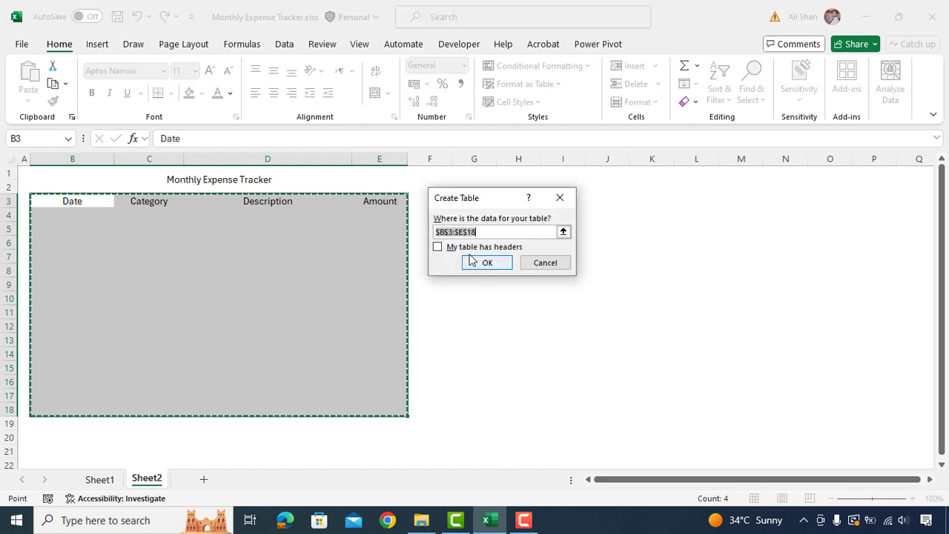
left_click(455, 246)
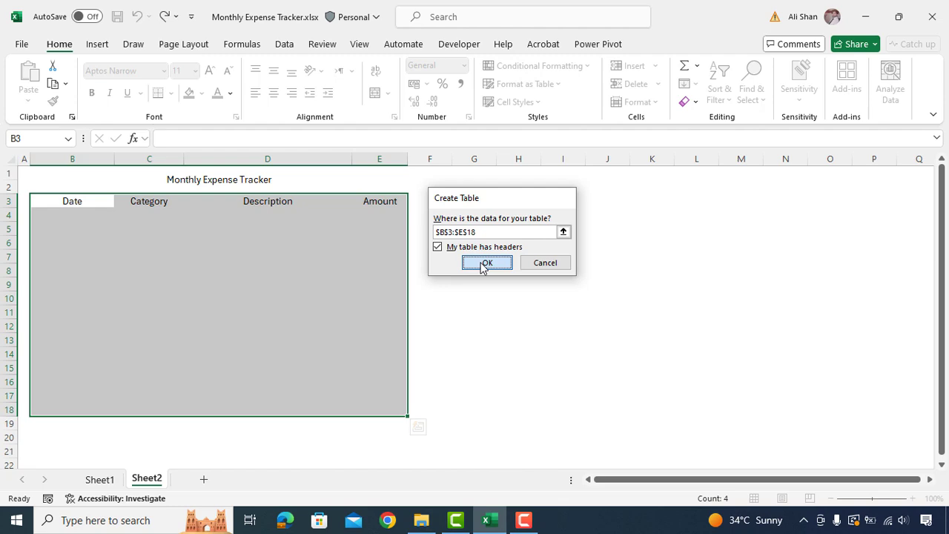
left_click(486, 263)
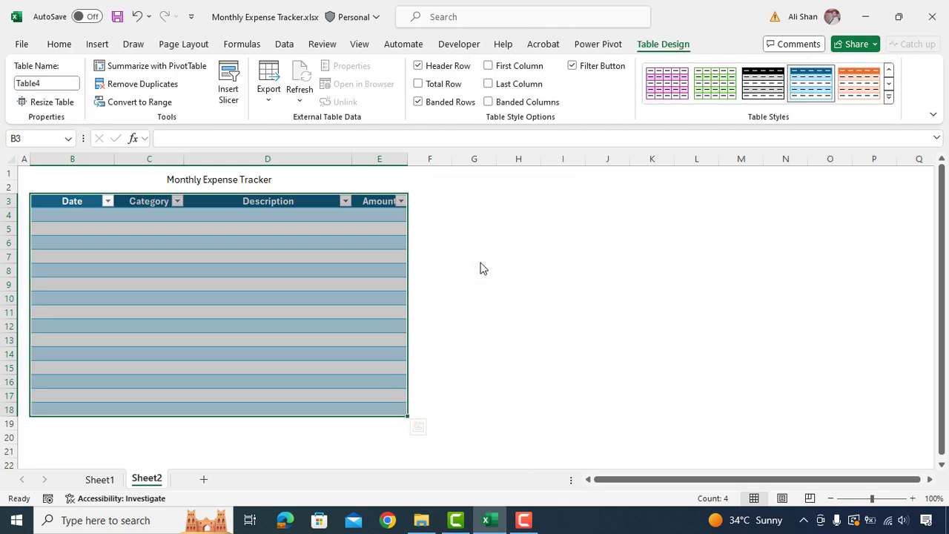
left_click(889, 98)
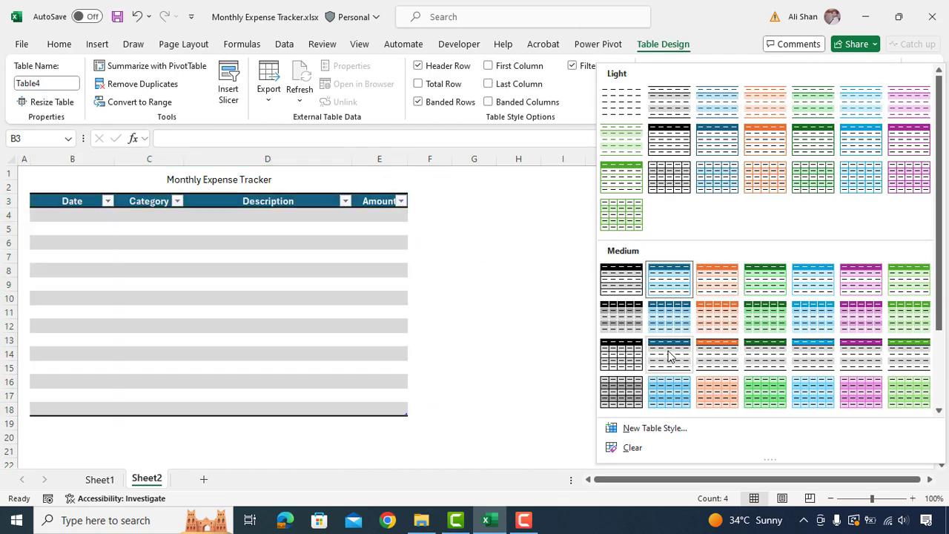
left_click(669, 356)
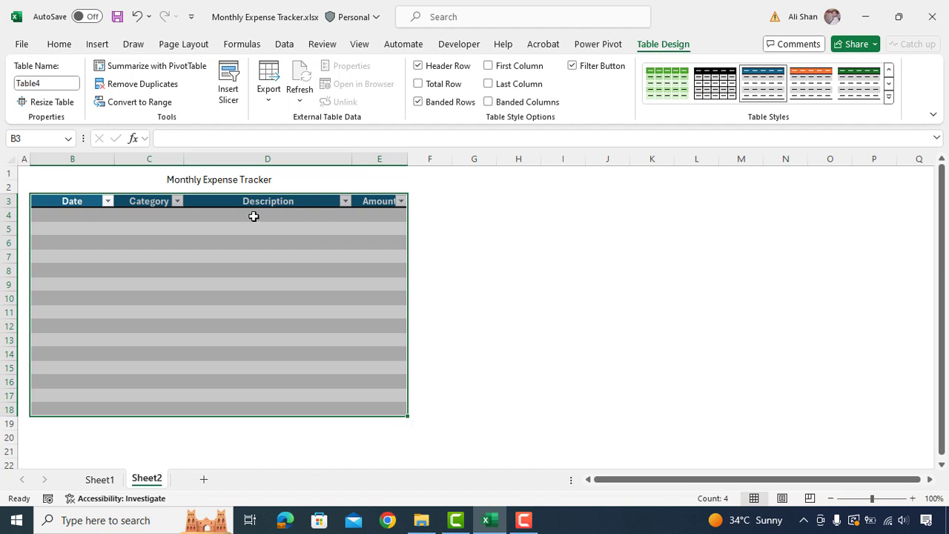
Fill the merged title cell dark blue.
left_click(101, 182)
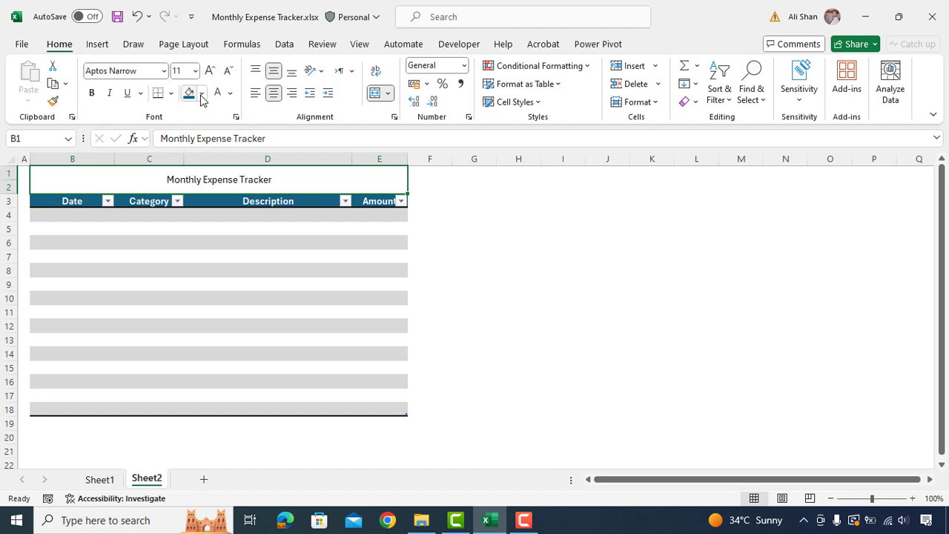
left_click(201, 94)
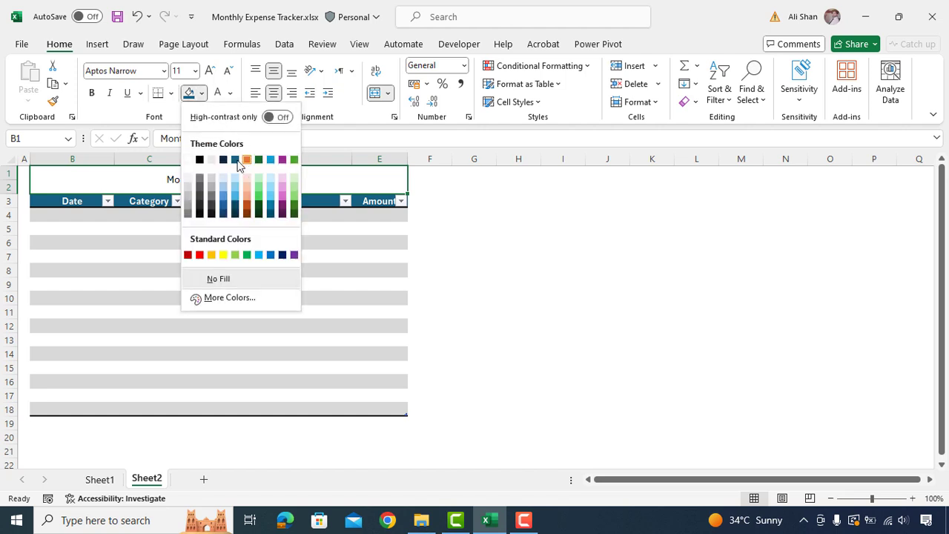
left_click(235, 160)
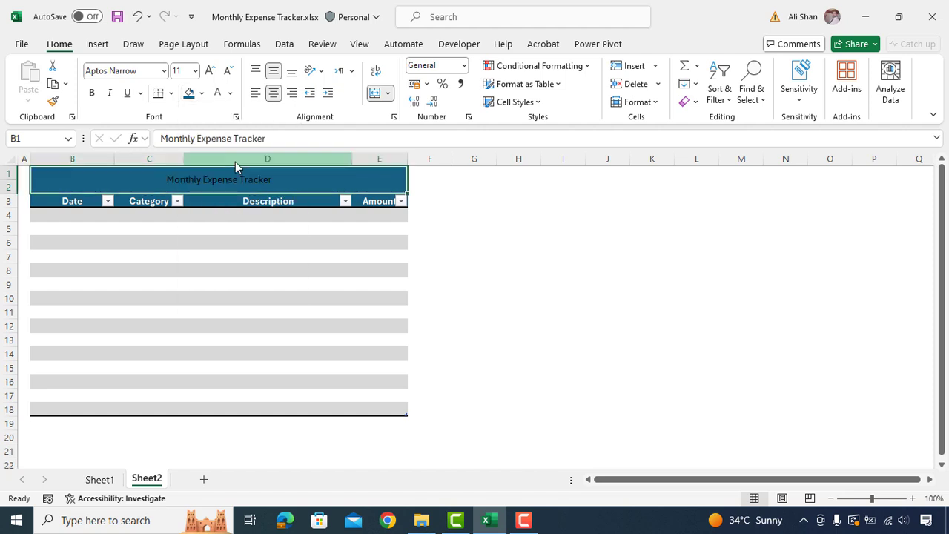
Make the title text white, 18 pt, bold and italic.
left_click(219, 98)
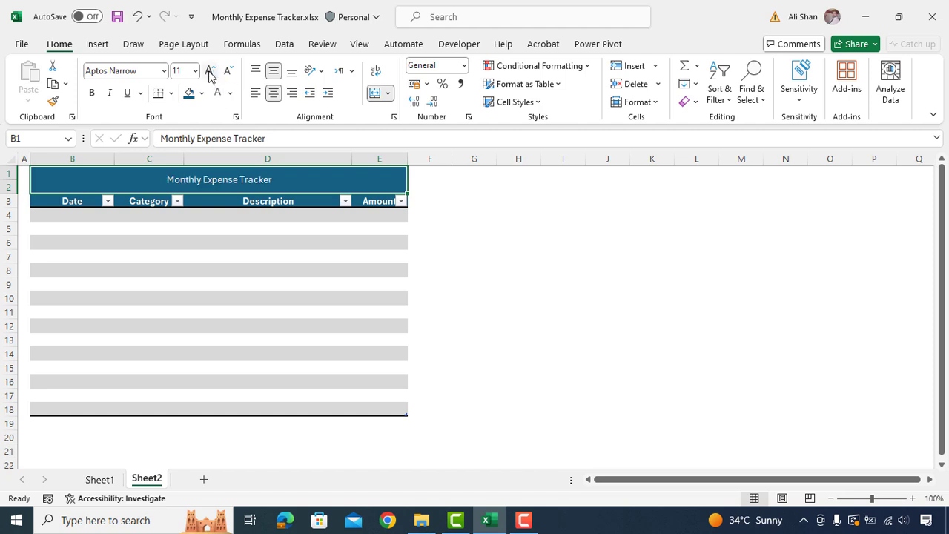
left_click(210, 72)
left_click(210, 72)
left_click(210, 72)
left_click(210, 71)
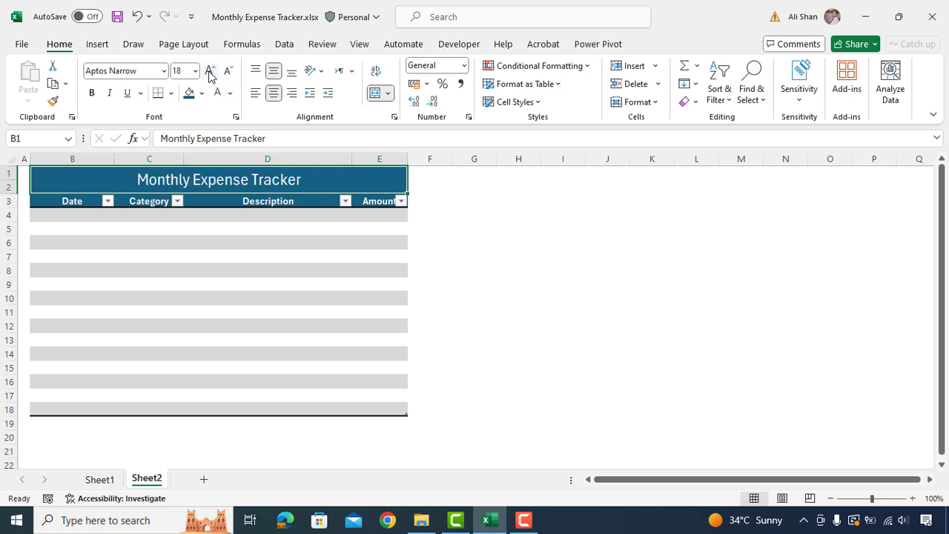
left_click(92, 93)
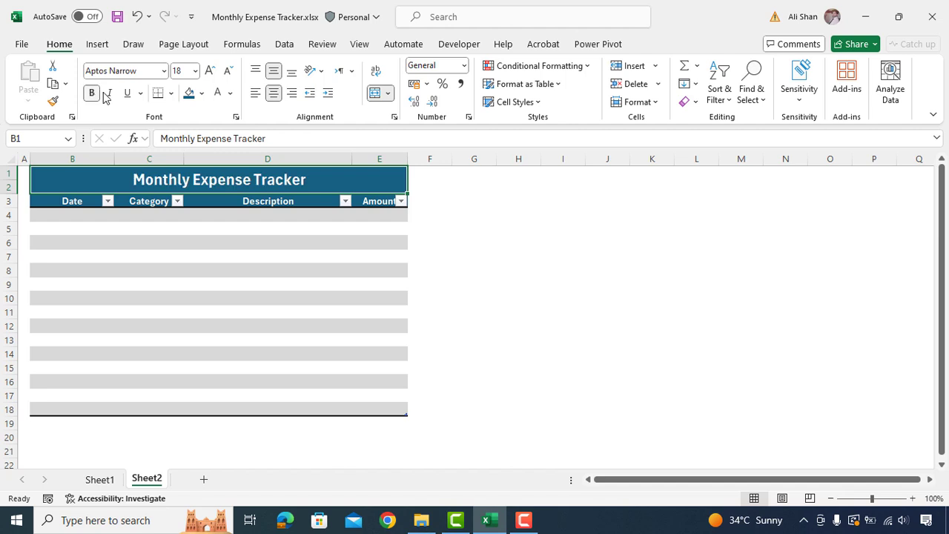
left_click(108, 94)
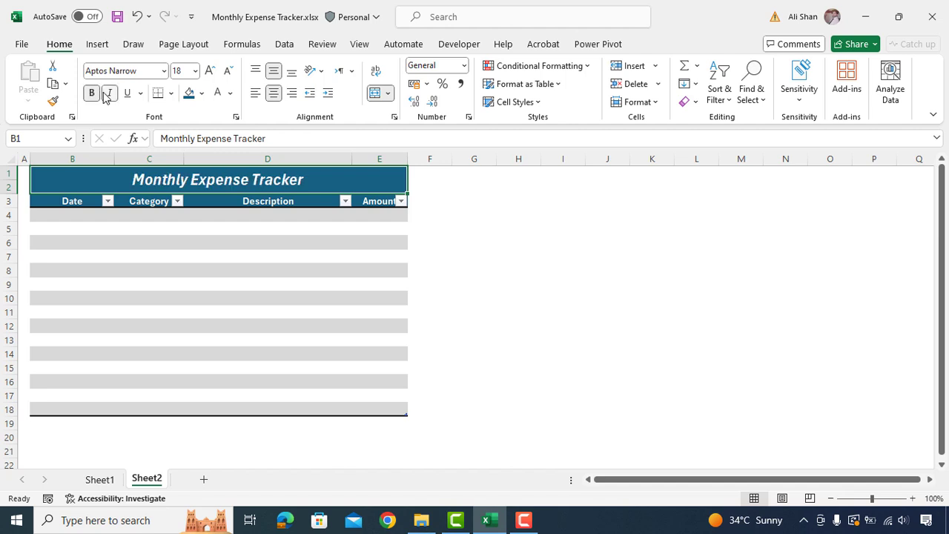
Apply All Borders to the title and header rows B1:E3.
left_click_drag(124, 180, 117, 201)
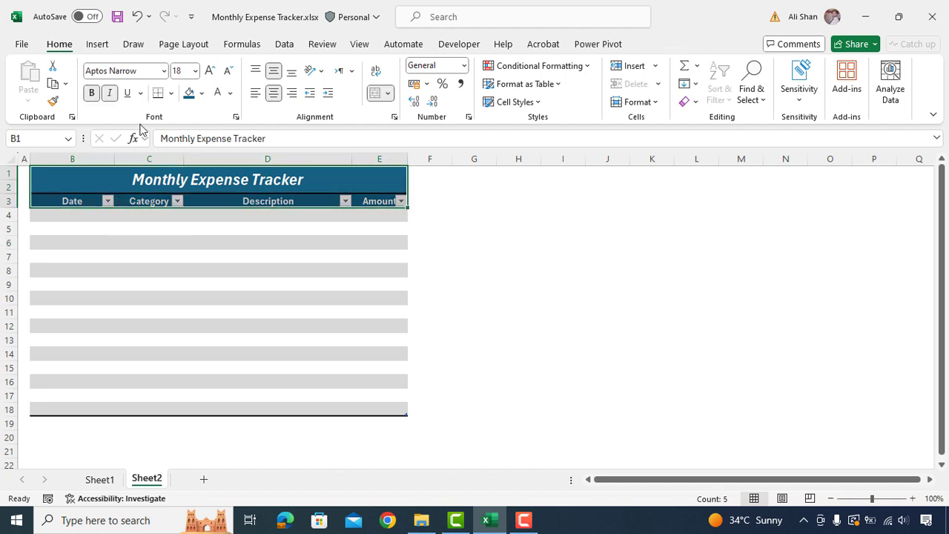
left_click(172, 93)
left_click(176, 236)
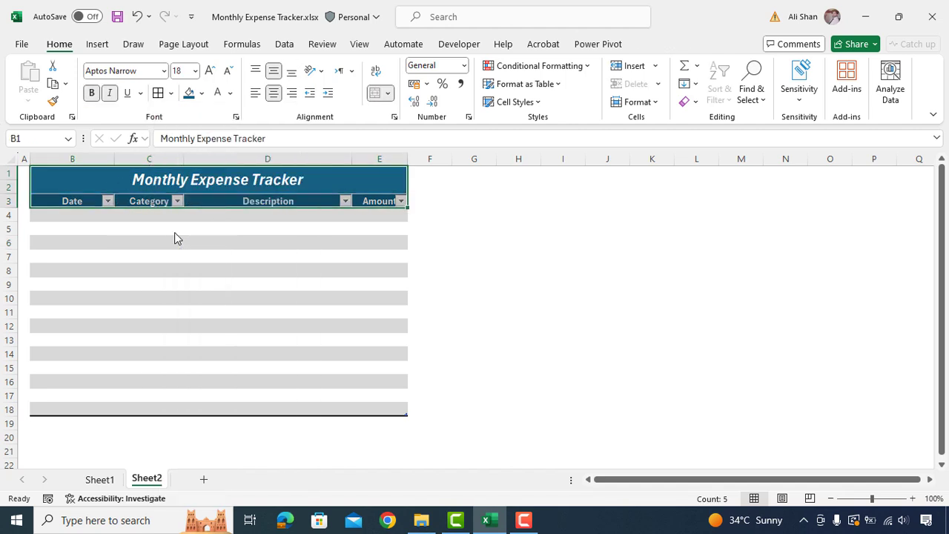
left_click(222, 242)
Choose a border line colour and apply borders to the table's data rows.
left_click(172, 93)
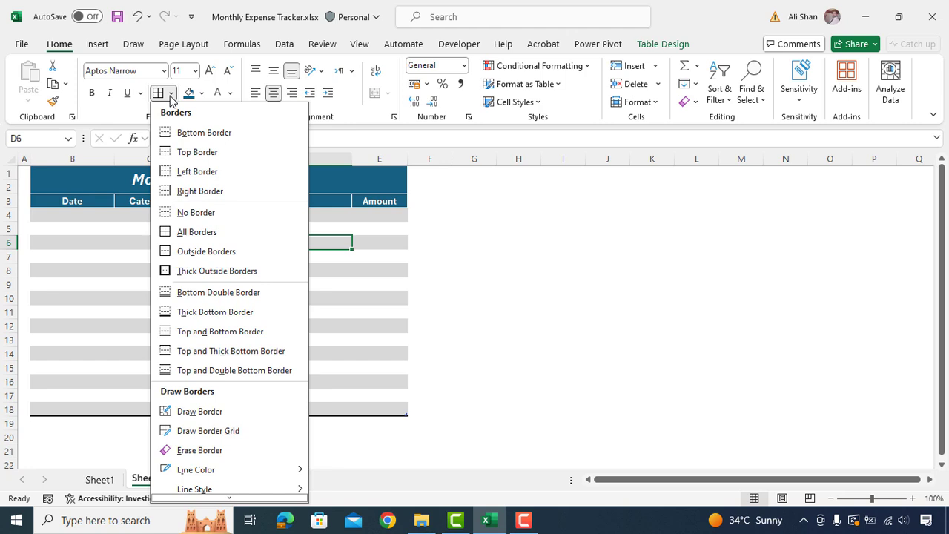
mouse_move(269, 477)
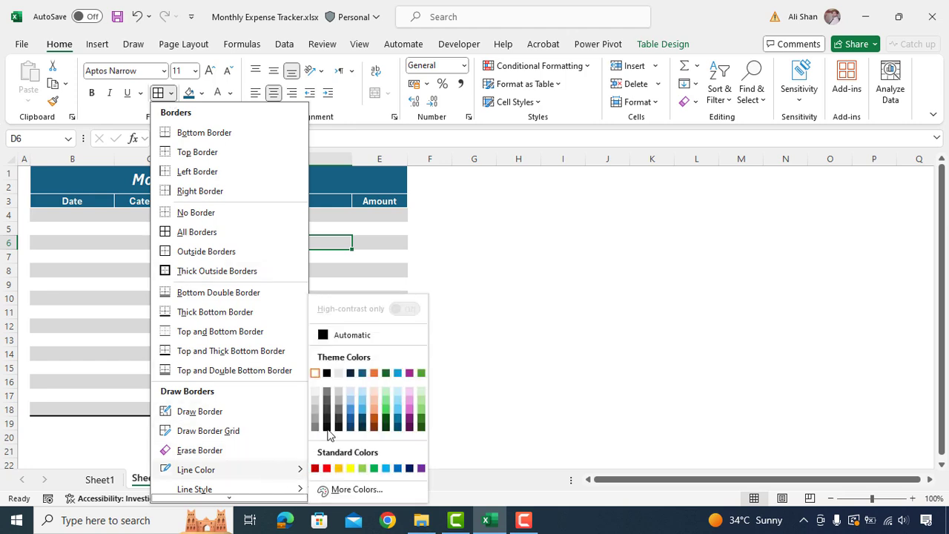
left_click(314, 406)
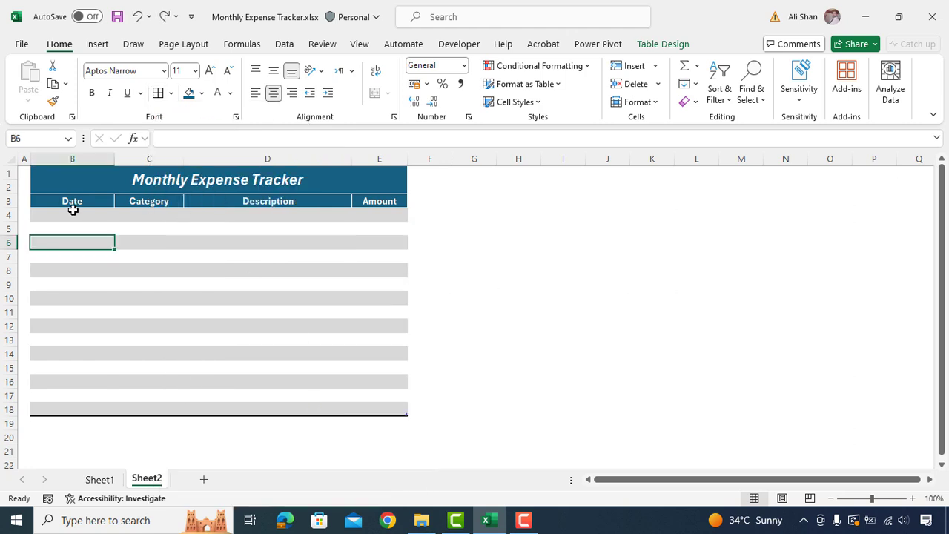
left_click_drag(70, 215, 401, 407)
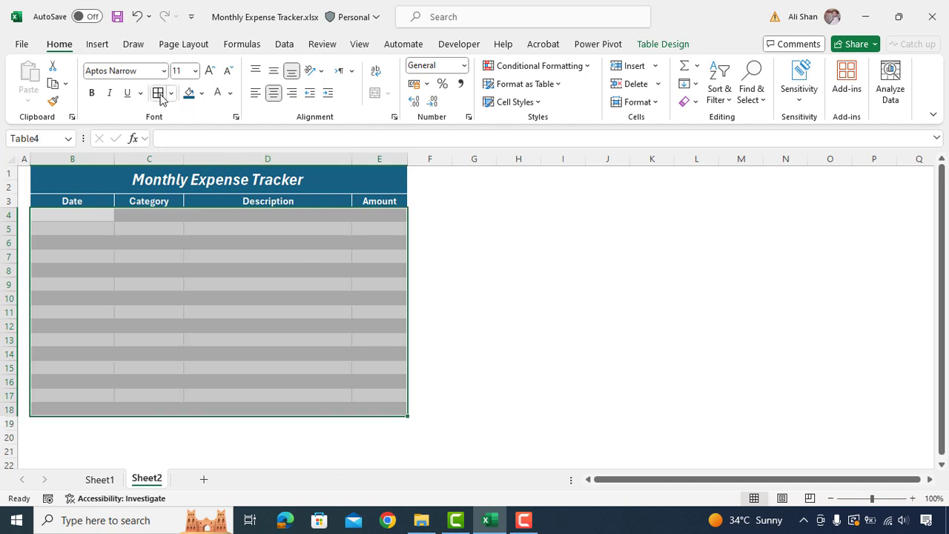
left_click(209, 279)
Enter 1may2024 in B4 and show it as 01-May-2024 with custom format dd-mmm-yyyy.
left_click(74, 219)
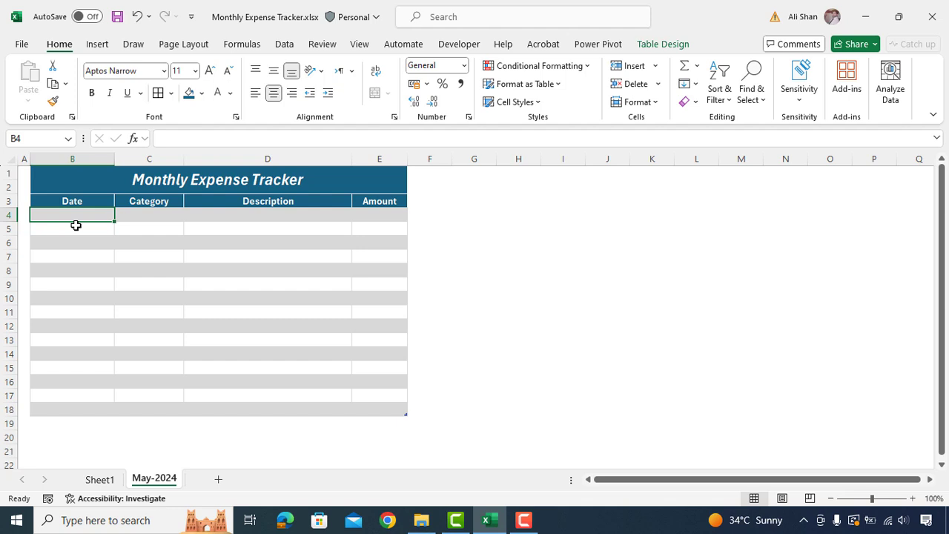
type("1may2024")
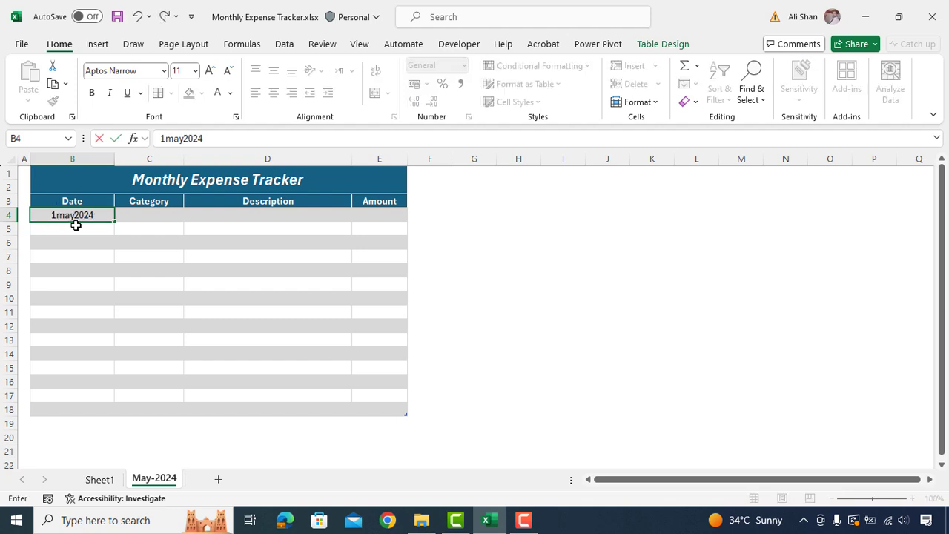
key("Return")
left_click(75, 219)
left_click(463, 65)
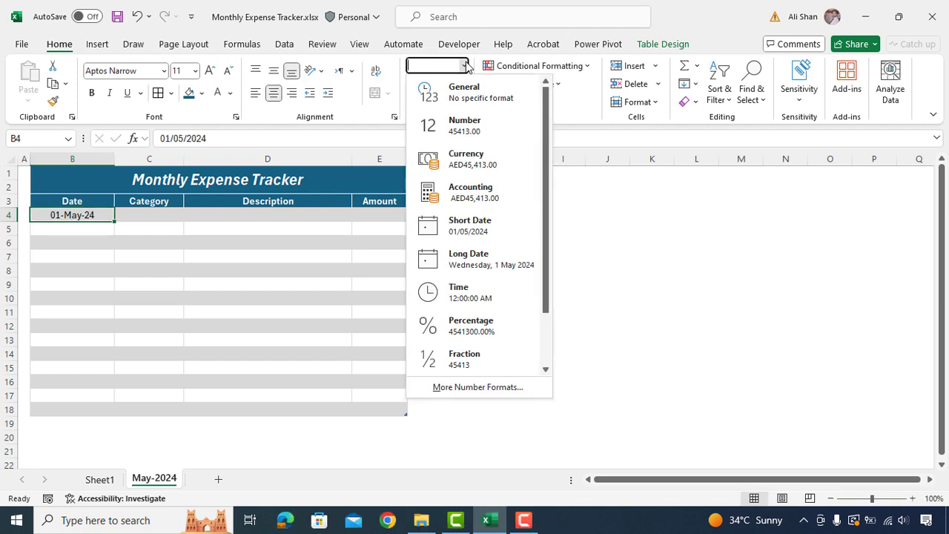
left_click(453, 387)
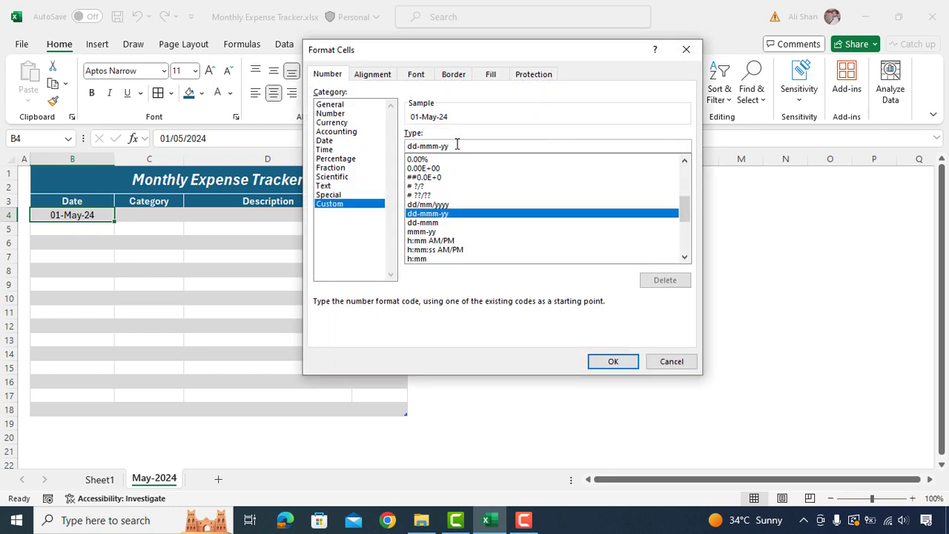
left_click(456, 145)
type("yy")
left_click(613, 361)
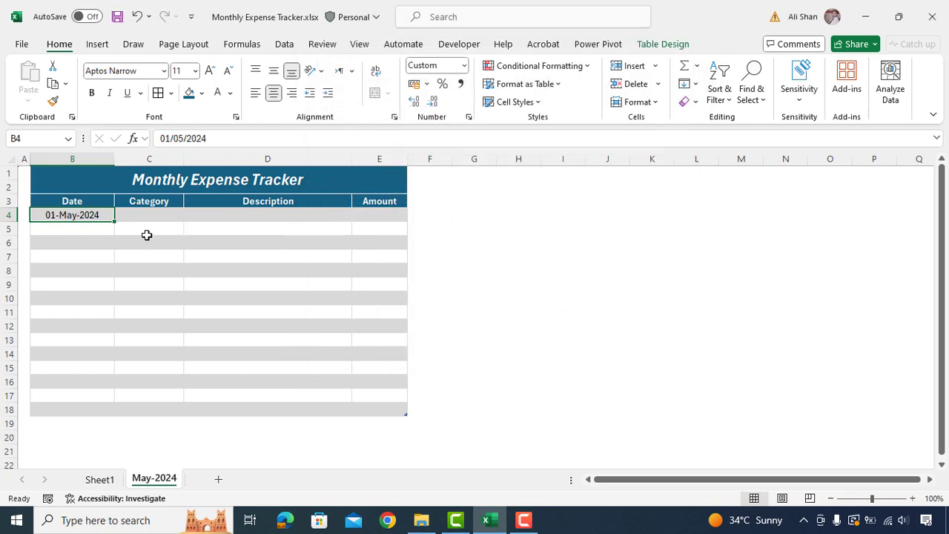
Complete the first row with Groceries, Weekly Groceries and 150.
left_click(145, 215)
type("Groceries")
key("Tab")
type("W")
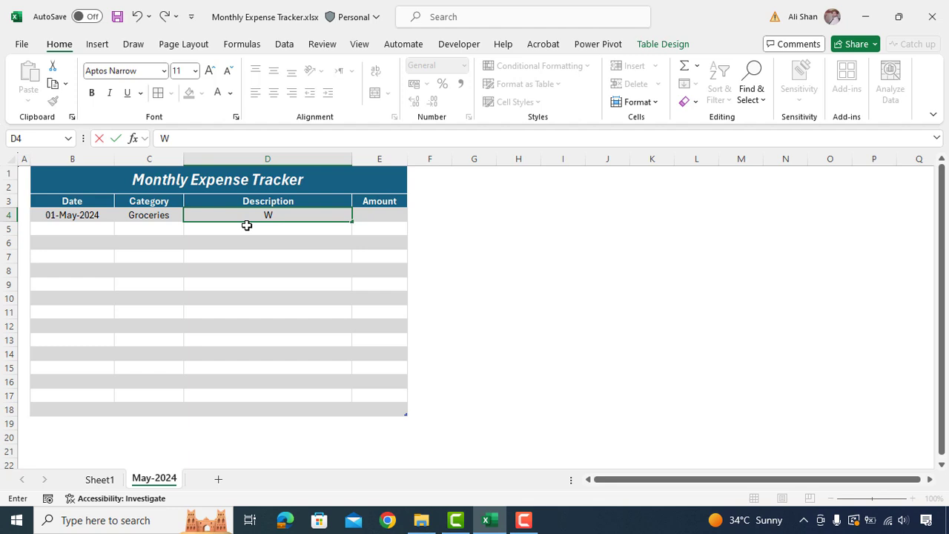
type("eekly Groceries")
key("Tab")
type("150")
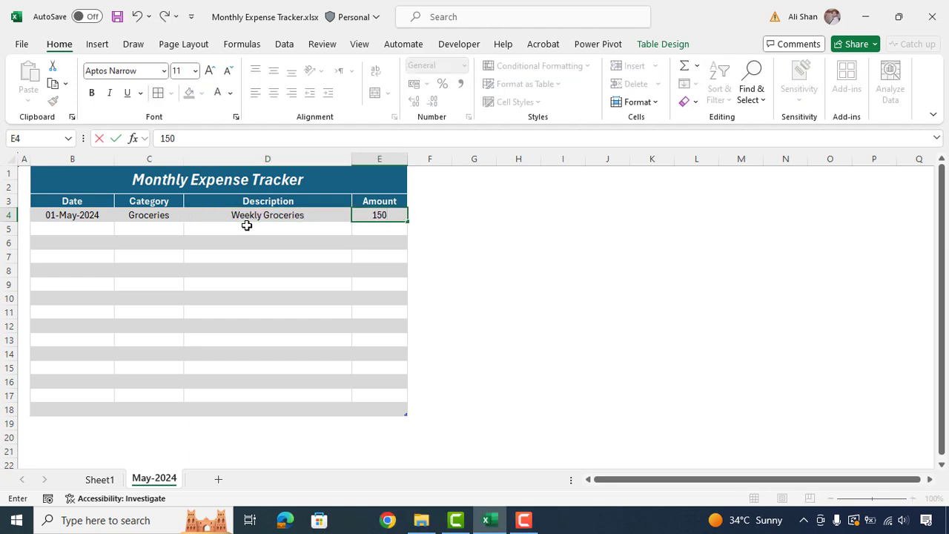
key("shift+Down")
key("shift+Down")
key("shift+Down")
key("shift+Down")
Format the Amount column as US dollar accounting.
left_click_drag(370, 346, 378, 408)
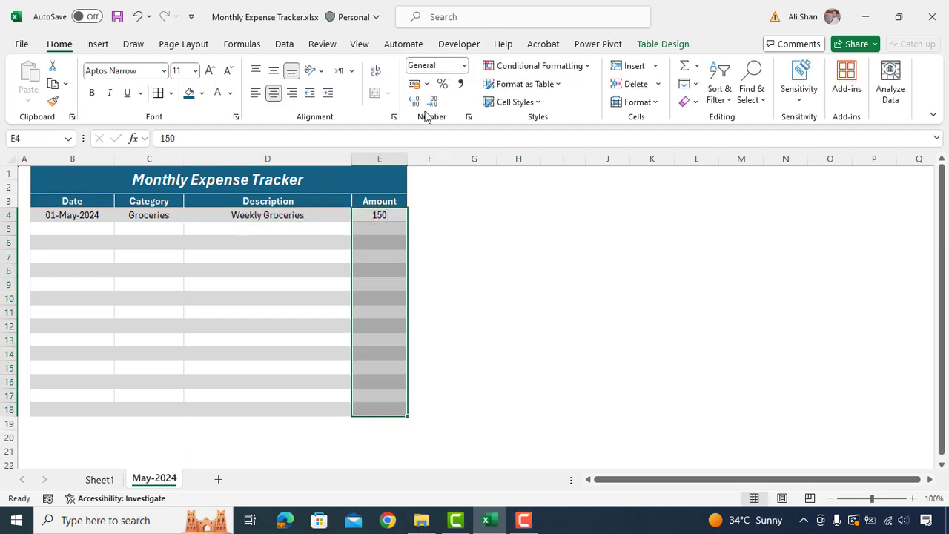
left_click(427, 87)
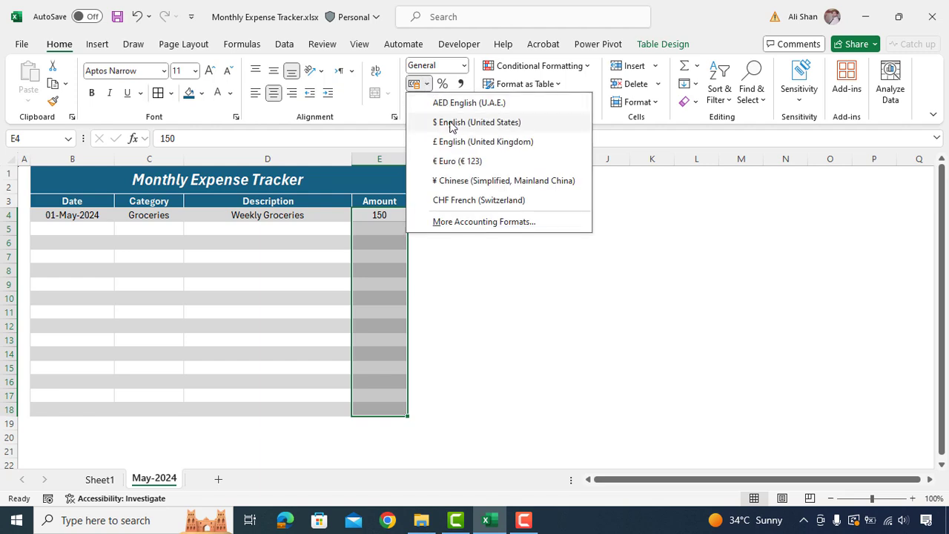
left_click(451, 123)
left_click(76, 221)
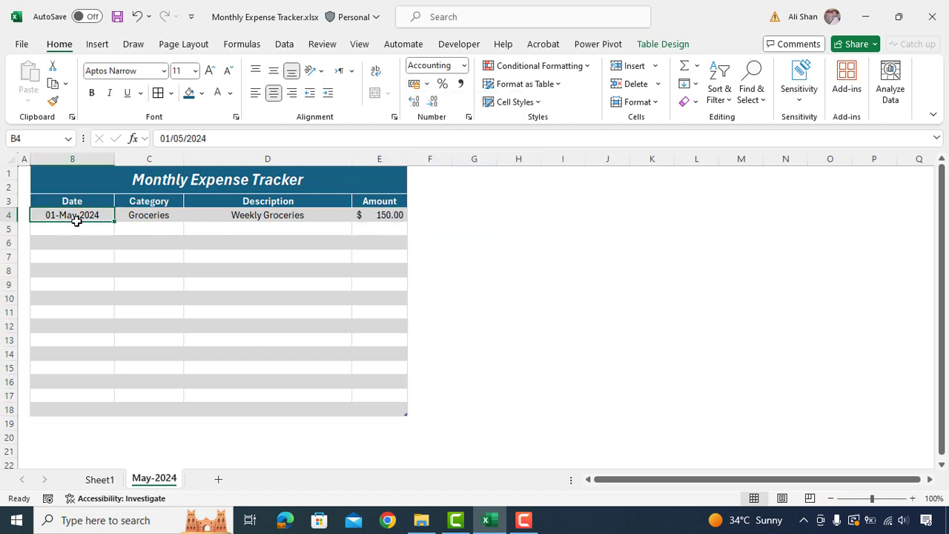
Add rows for 02/05 May Rent 1000, 03/05 Electricity bill 100, and a 05/05 entry of 30.
left_click(75, 227)
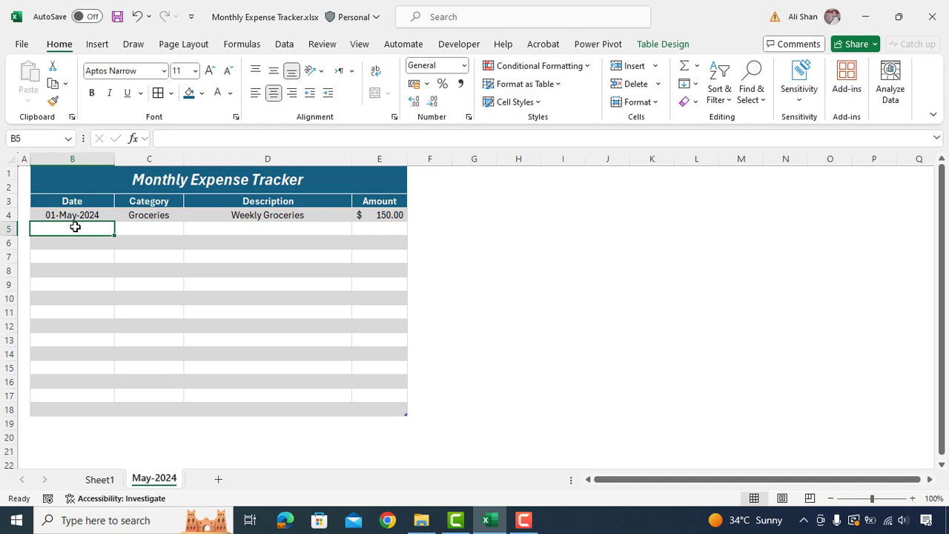
type("02/05/2024\tRent\tMay Rent\t1000 ")
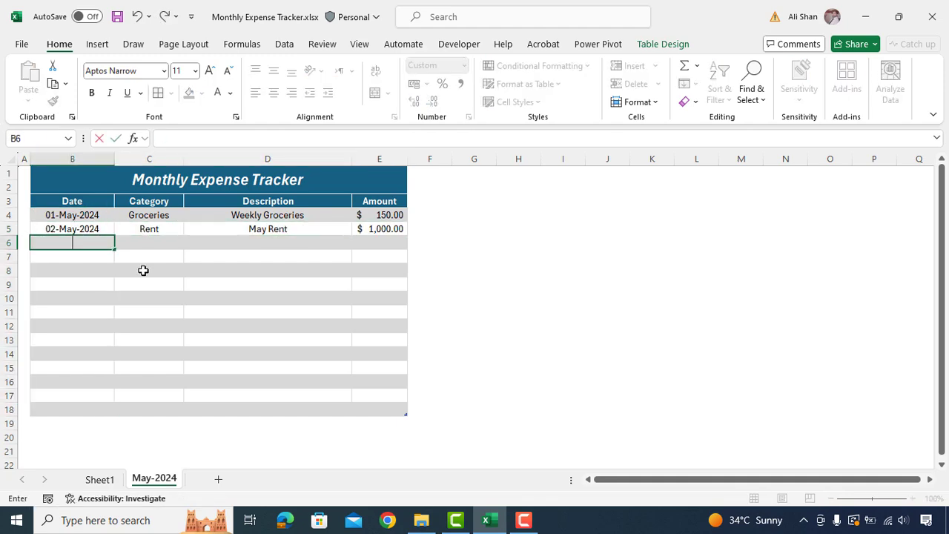
type("03/05/2024\tUtilities\tElectricity bill\t100 05/05/2024\tEntertainment\t")
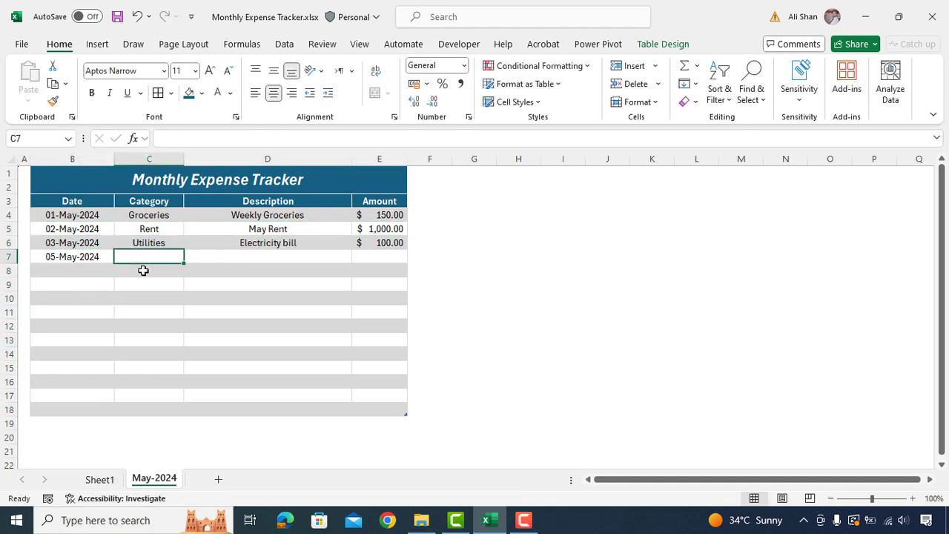
type("Movie Tickets")
key("Tab")
type("30")
key("Return")
Add 07/05 Transportation bus pass 60, 08/05 Dinner at restaurant 45, 10/05 groceries 80, and start 12/05 Healthcare.
type("07/05/2024")
key("Tab")
type("Transportation")
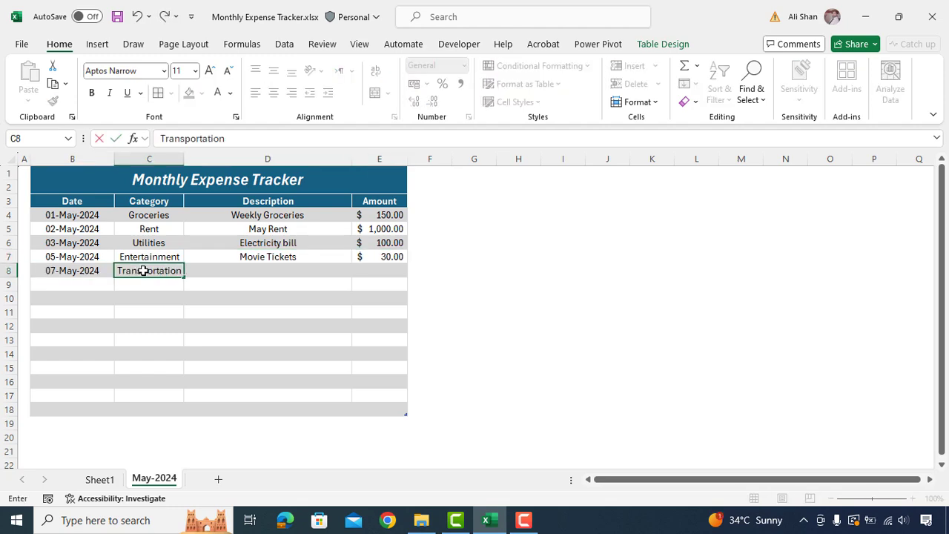
key("Tab")
type("Monthly bus pass\t60 08/05/2024\tDining Out\tDinner at Resturant")
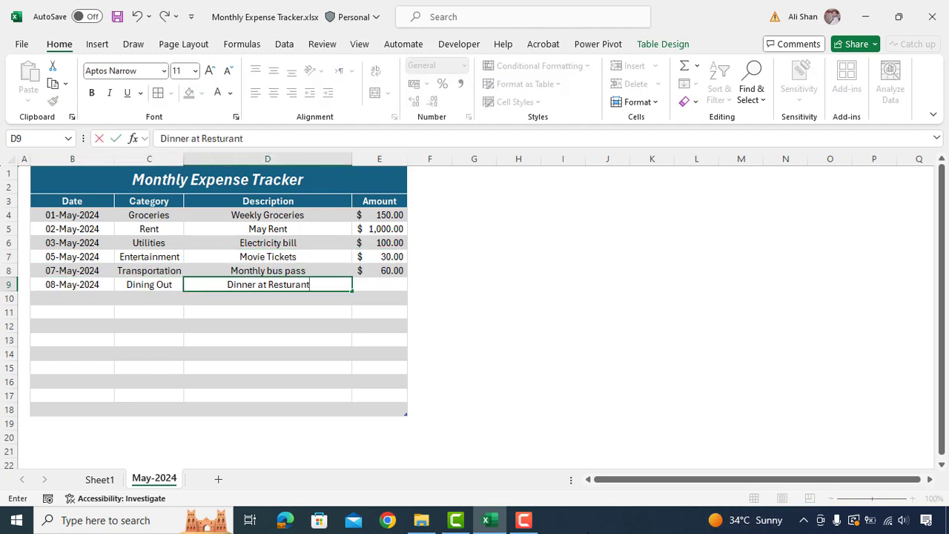
key("BackSpace")
key("BackSpace")
key("BackSpace")
key("BackSpace")
key("BackSpace")
key("BackSpace")
key("BackSpace")
key("BackSpace")
key("BackSpace")
key("BackSpace")
key("BackSpace")
key("BackSpace")
type("resturant")
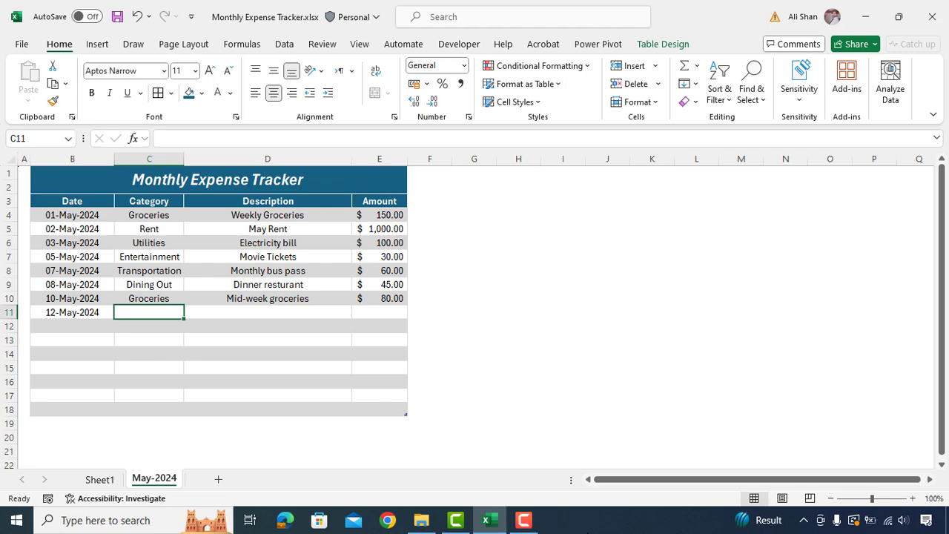
type("\t45 10/05/2024\tGroceries\tMid-week groceries\t80 12/05/2024\tHealthcare\tDoctor's visit co-pay\t25 15/05/2024\tUtilities\tWater bill\t50 16/05/2024\t")
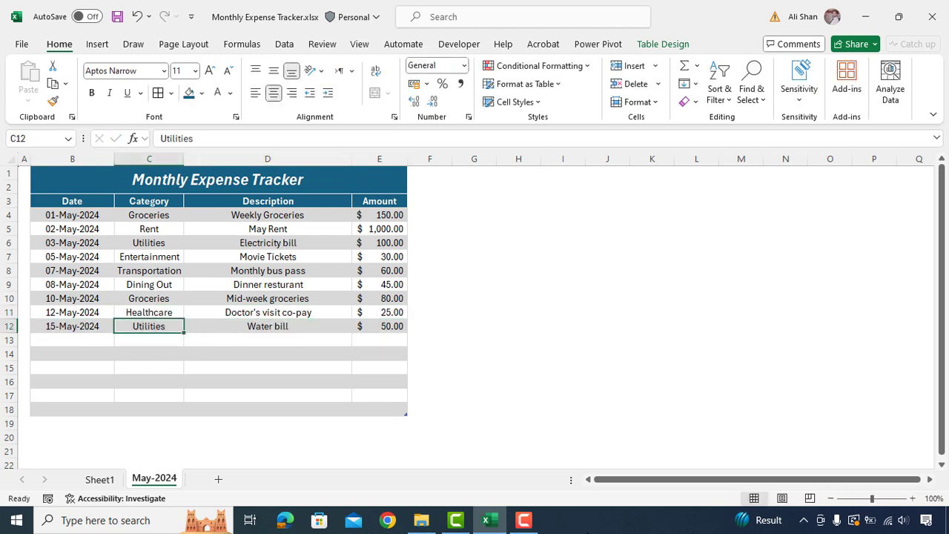
type("Transportation\tCar fuel\t40 18/05/2024\tInsurance\t")
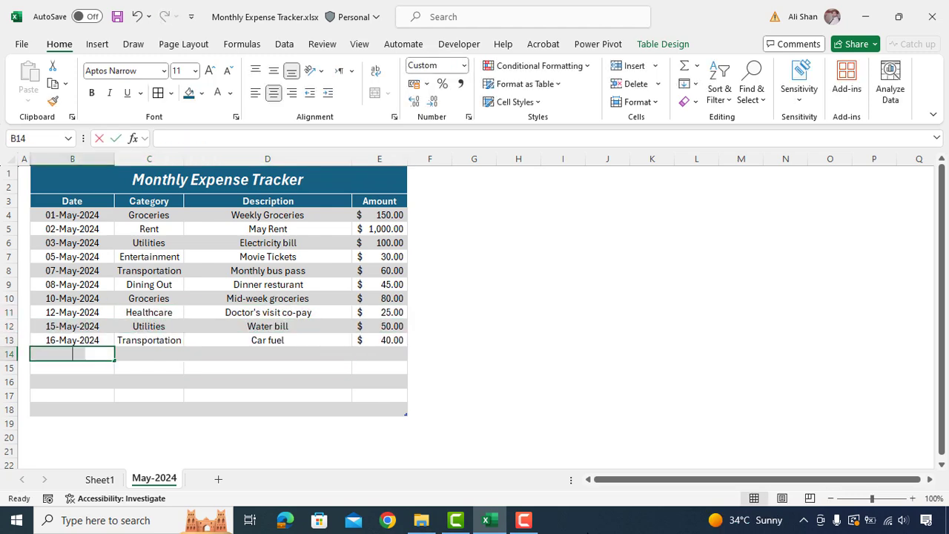
type("Car insurance payment\t150 20/05/2024\tEducation\tOnline course fee\t200 ")
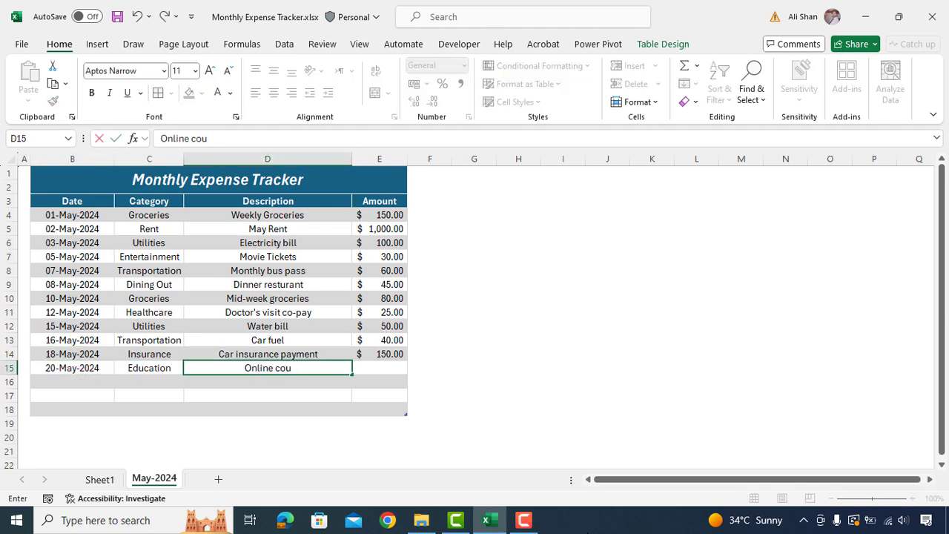
type("22/05/2024\tDining Out\tLunch with friends\t35 25/05/2024\t")
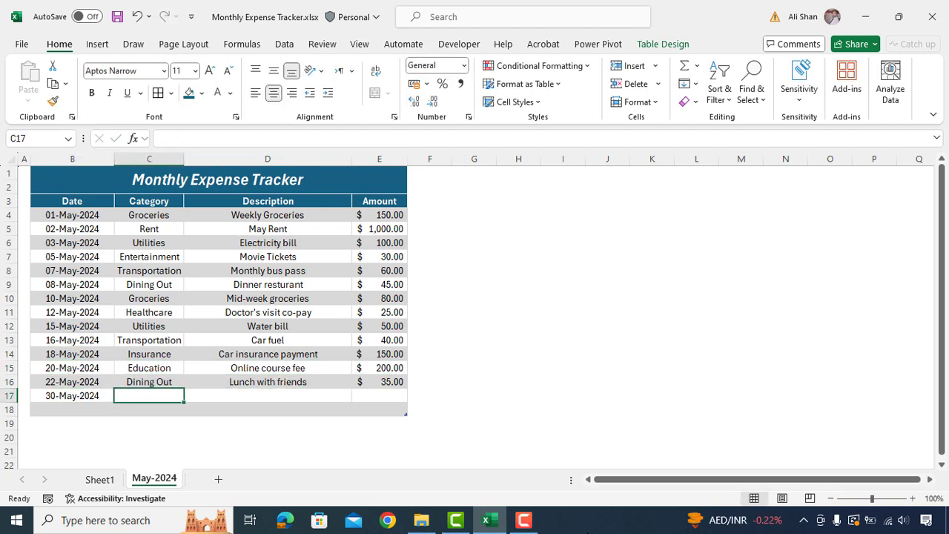
type("Healthcare\tPrescription medication\t20 27/05/2024\tTransportation\tCar Fuel\t145")
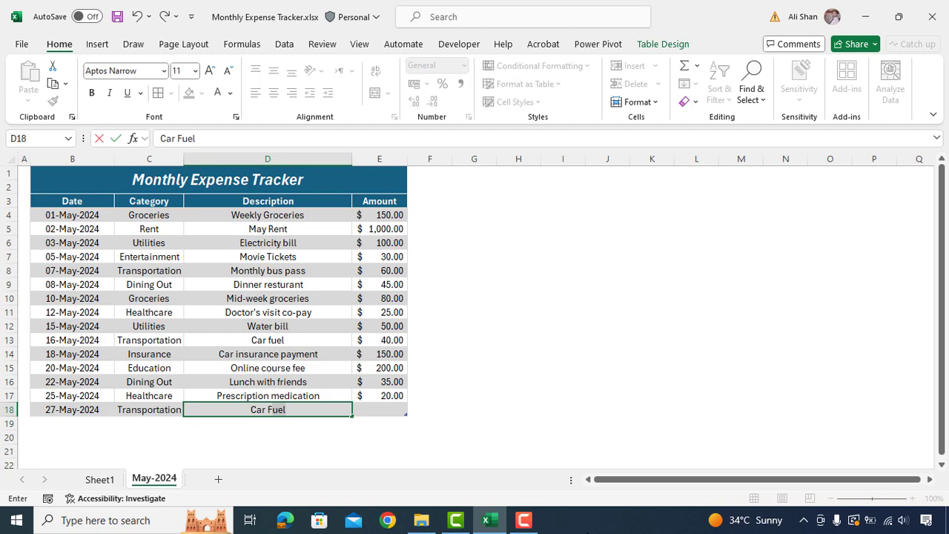
Log 145 for Car Fuel and enter Month May/2024 and Budget 2500 in G1:H2.
key("Up")
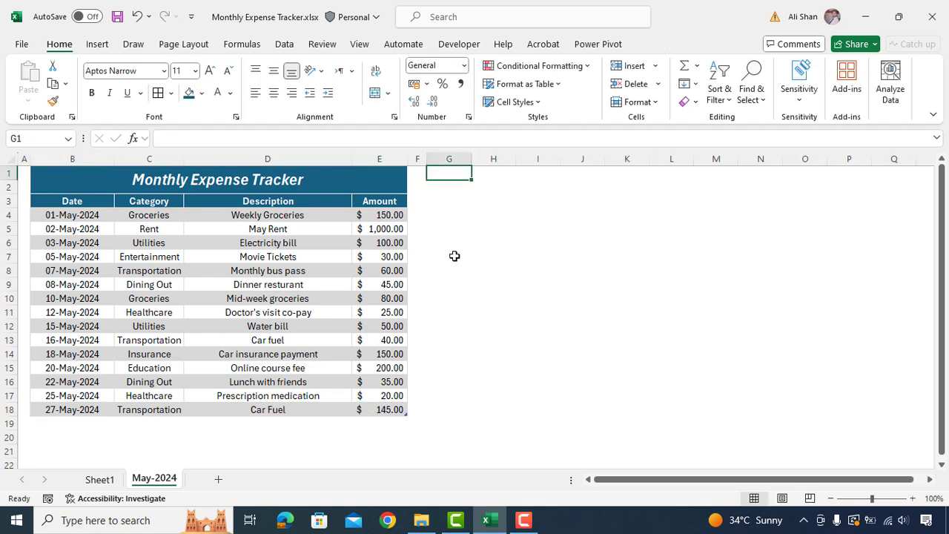
type("Month")
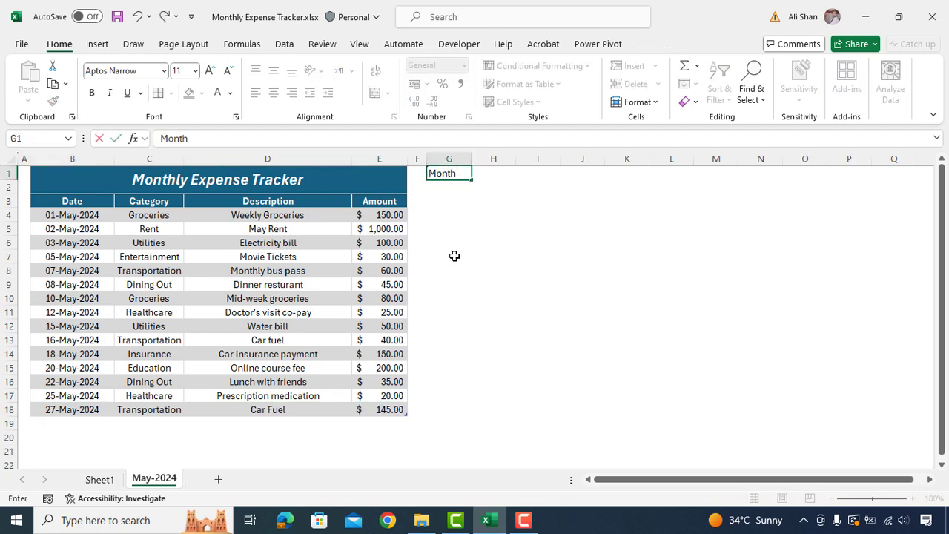
key("Tab")
type("May/2024")
key("ctrl+Return")
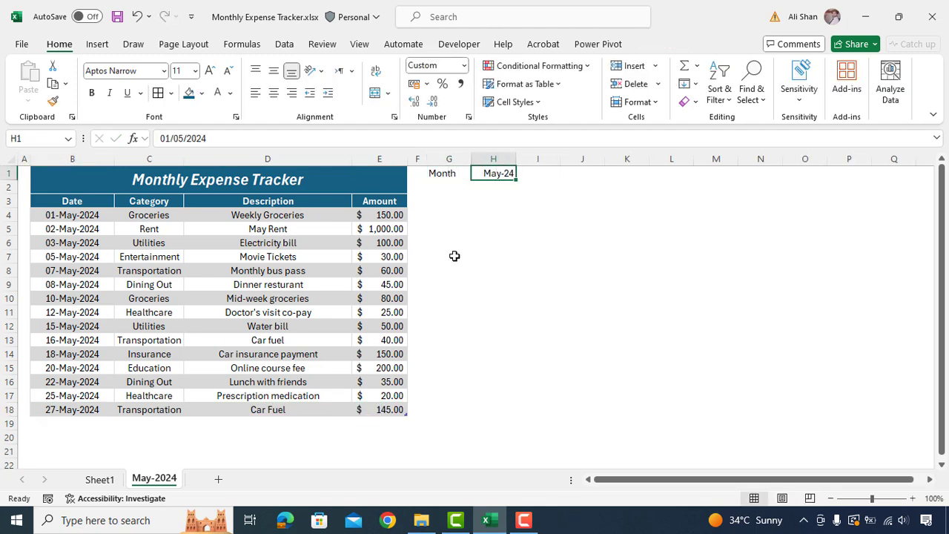
left_click(438, 188)
type("Budget")
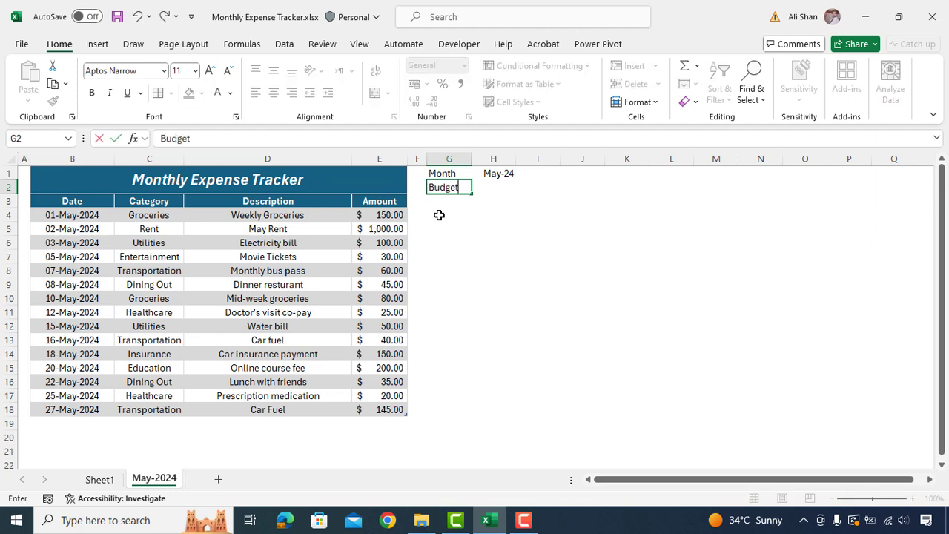
key("Tab")
type("2500")
key("Left")
key("Right")
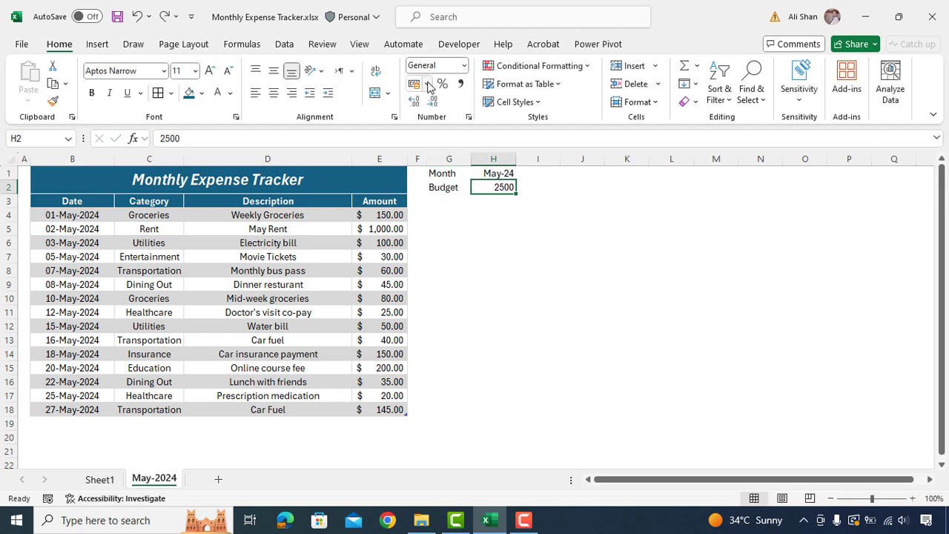
Format the budget in H2 as US dollar accounting and the month in H1 as mmm-yyyy.
left_click(428, 84)
left_click(447, 123)
left_click(493, 175)
left_click(464, 65)
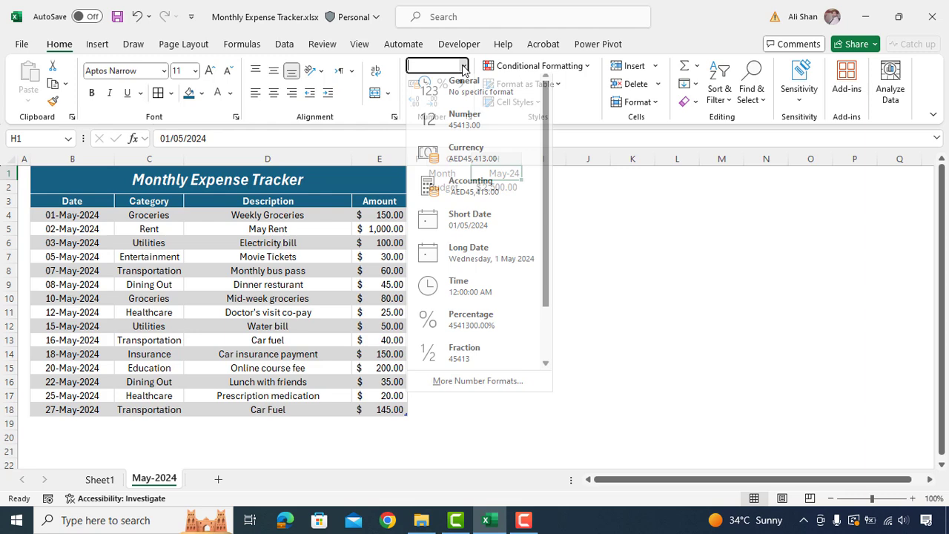
left_click(477, 380)
left_click(450, 147)
type("yy")
left_click(610, 358)
Give G1:H2 a dark teal fill with white bold text.
left_click_drag(445, 173, 497, 187)
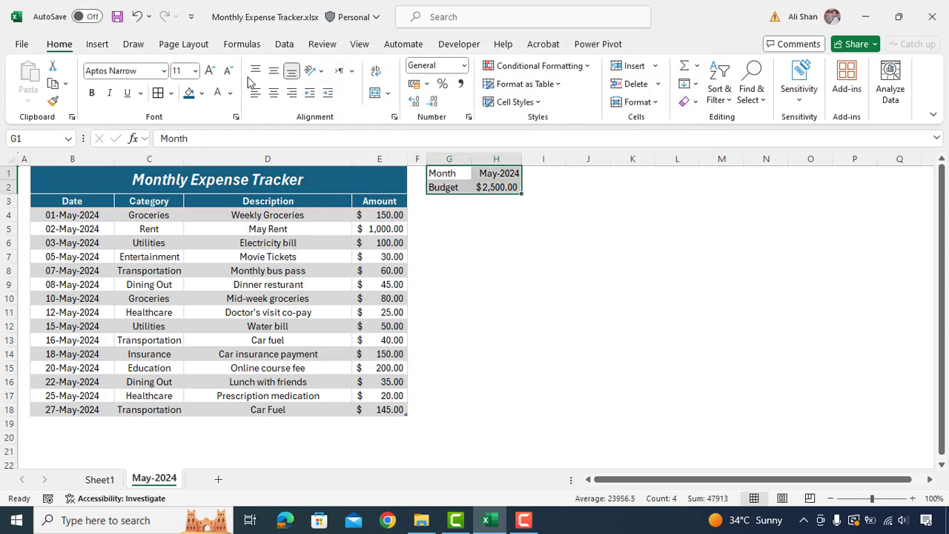
left_click(189, 101)
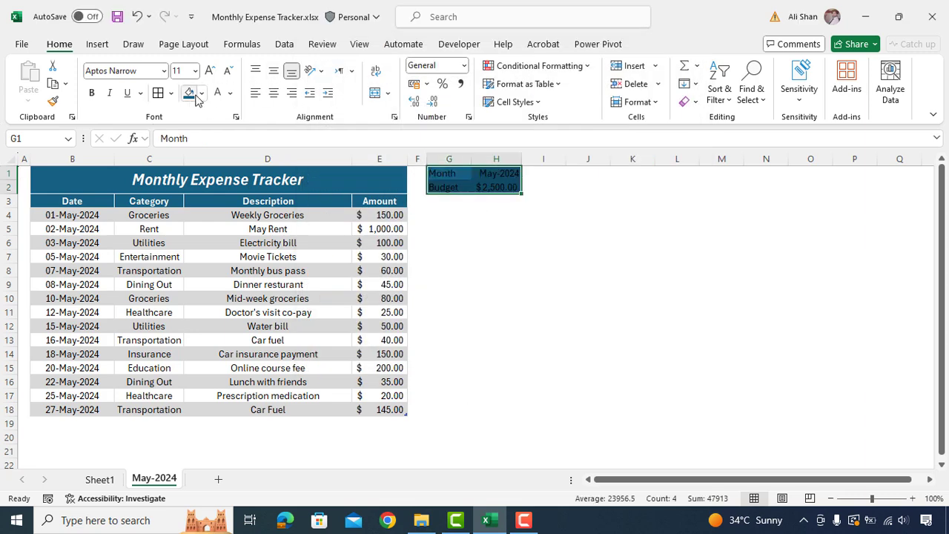
left_click(217, 92)
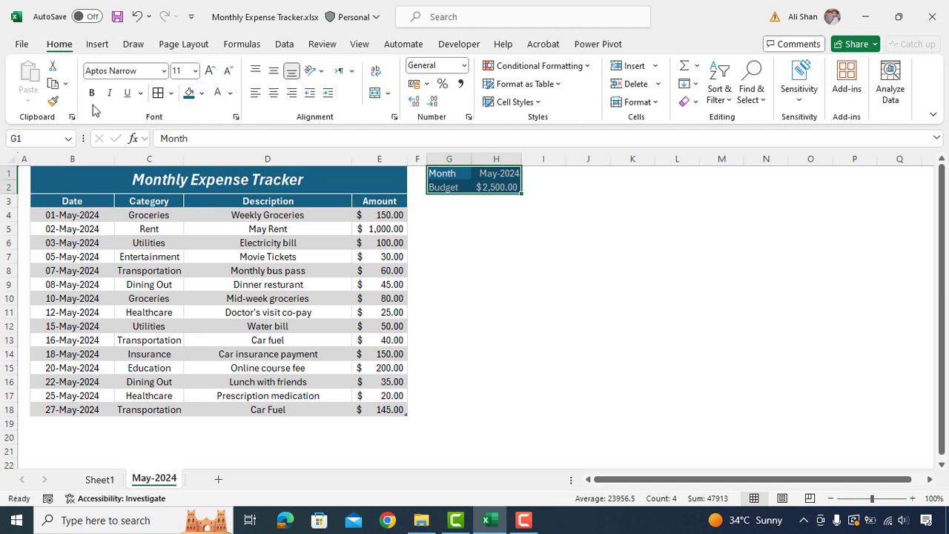
left_click(449, 158)
Set column G width to 13.57 and column H width to 12.14.
left_click(449, 187)
left_click(445, 159)
right_click(445, 161)
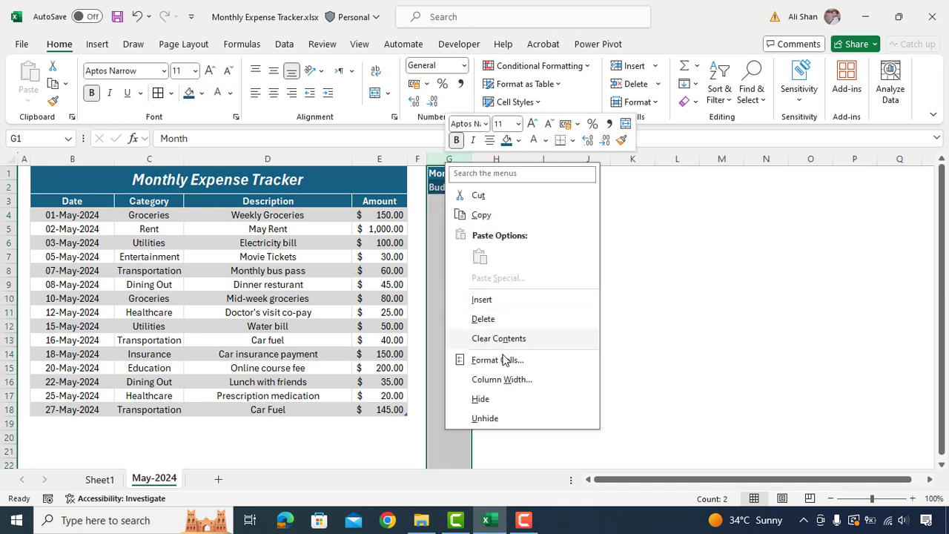
left_click(501, 379)
type("13")
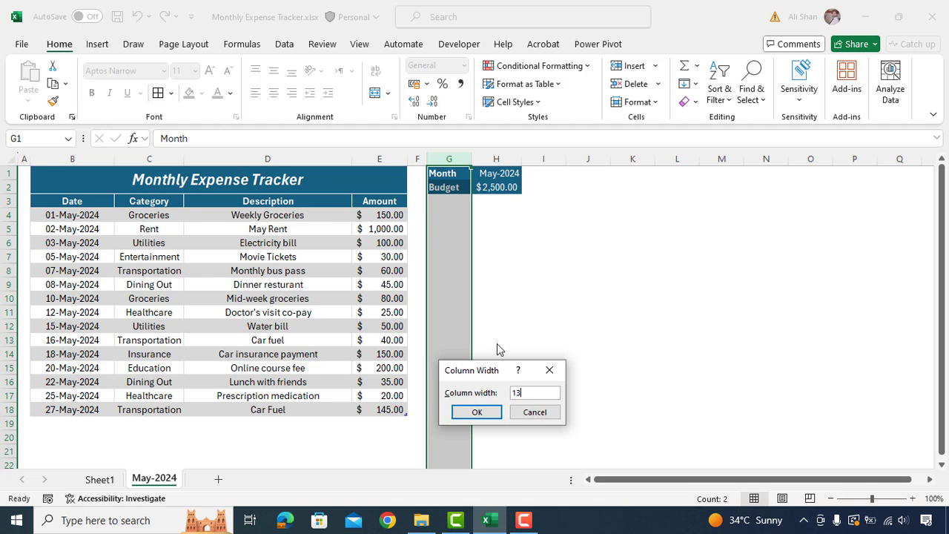
type(".57")
left_click(483, 412)
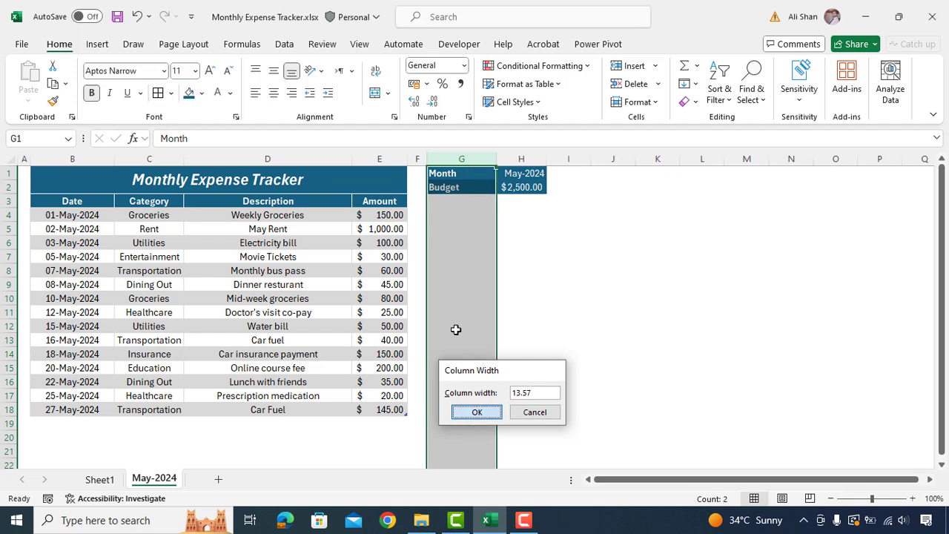
left_click(521, 158)
right_click(523, 159)
left_click(573, 376)
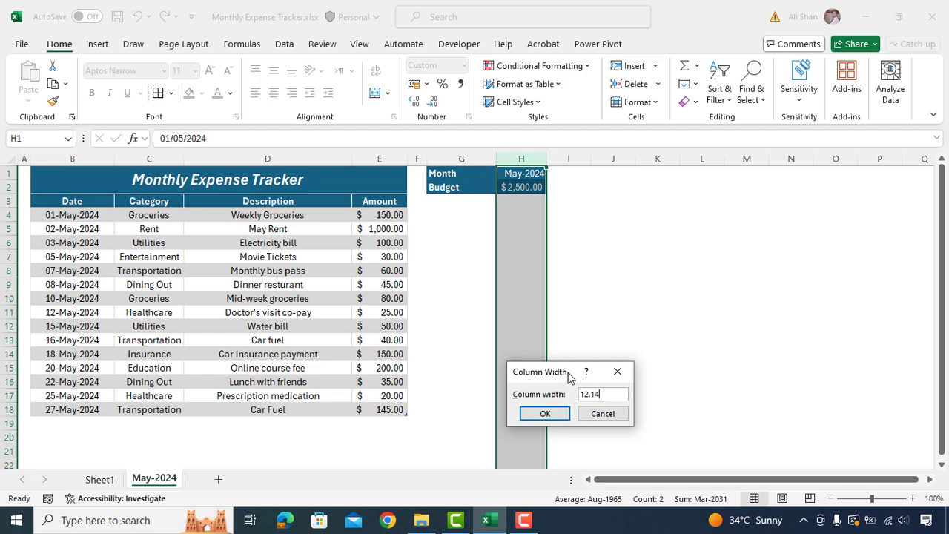
left_click(544, 413)
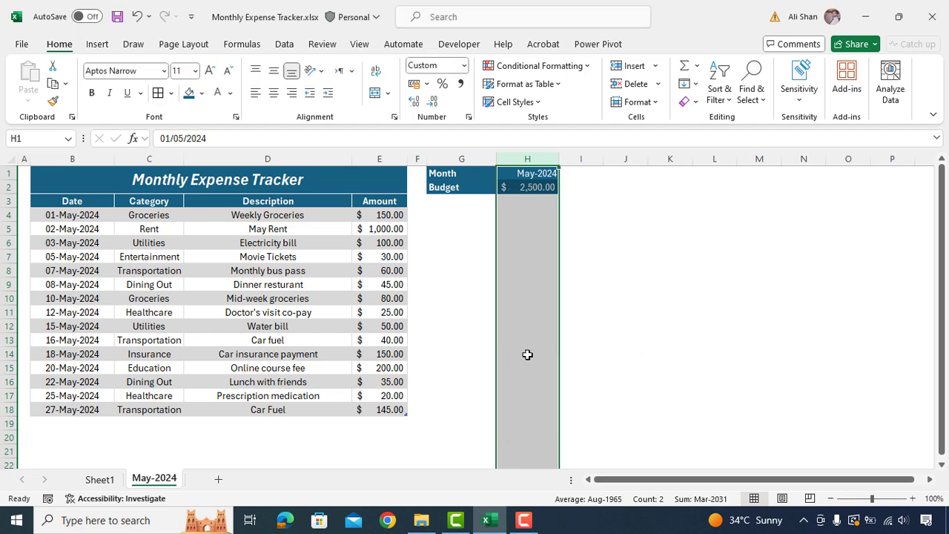
Create an empty PivotTable from the B3:E18 expense table at G3 on this sheet.
left_click(467, 190)
key("alt+n")
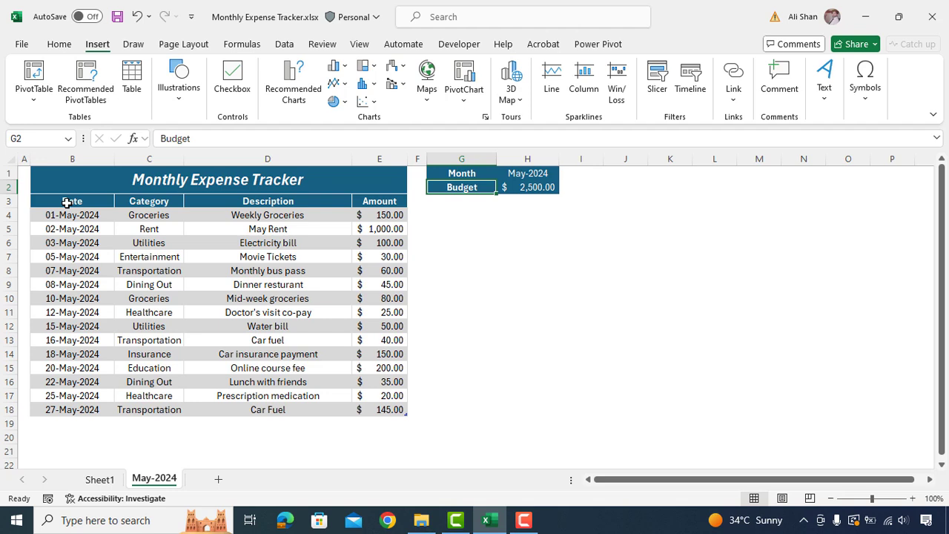
left_click_drag(67, 202, 367, 411)
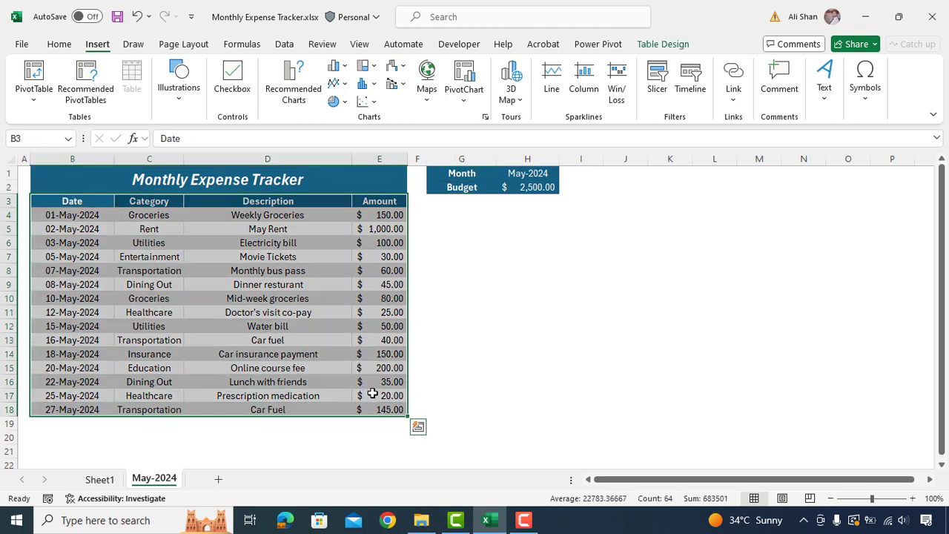
left_click(33, 104)
left_click(65, 125)
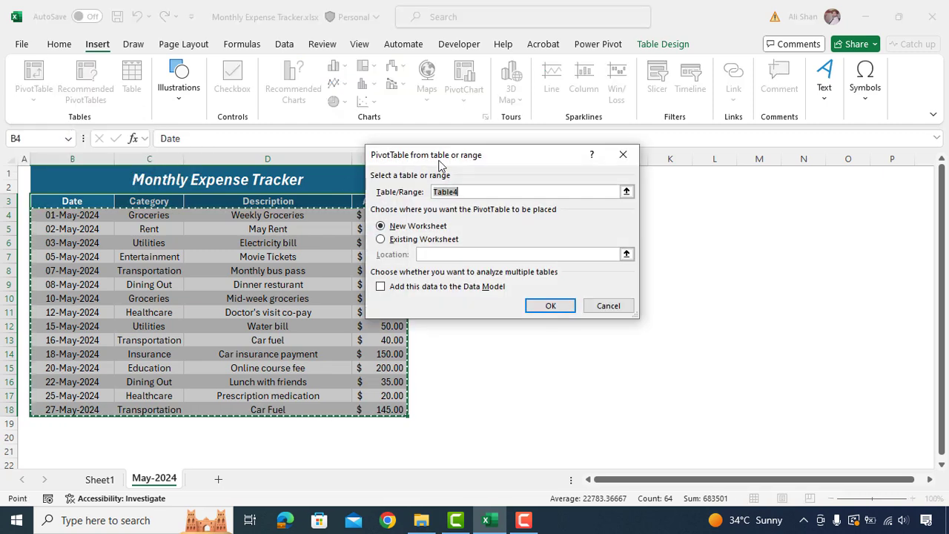
left_click_drag(433, 158, 603, 159)
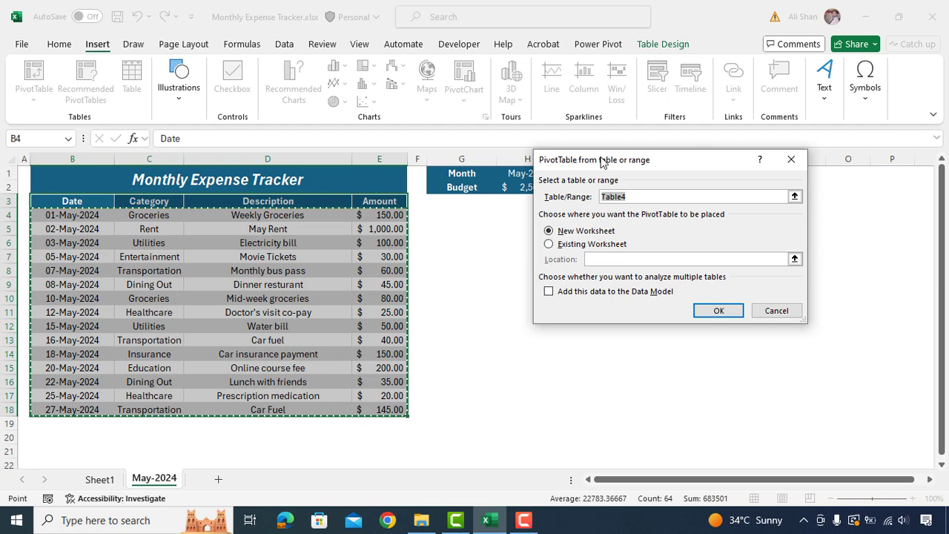
left_click(590, 241)
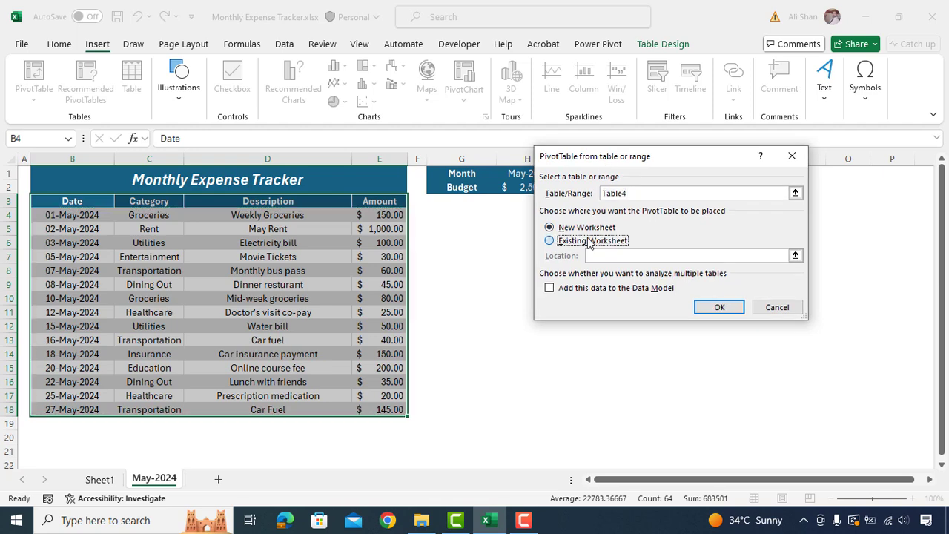
left_click(794, 256)
left_click(441, 203)
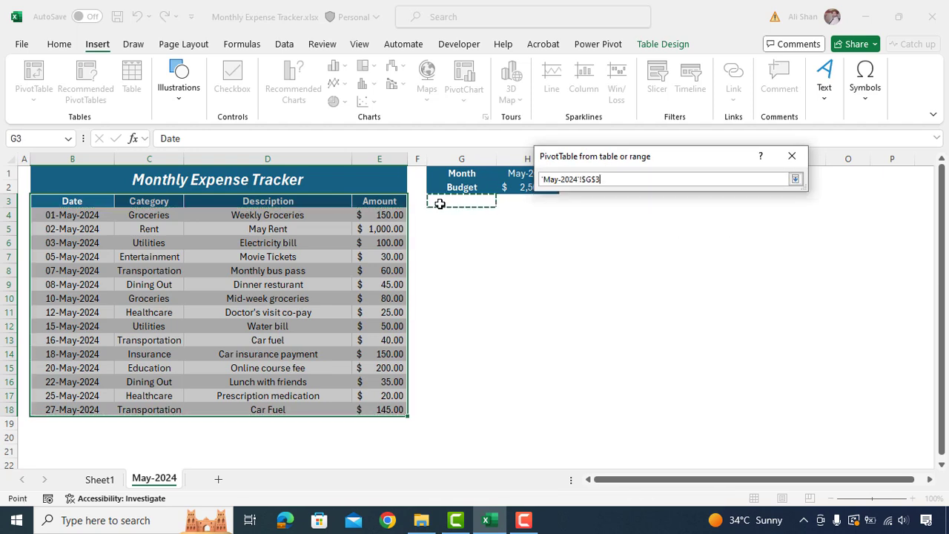
left_click(795, 179)
left_click(719, 307)
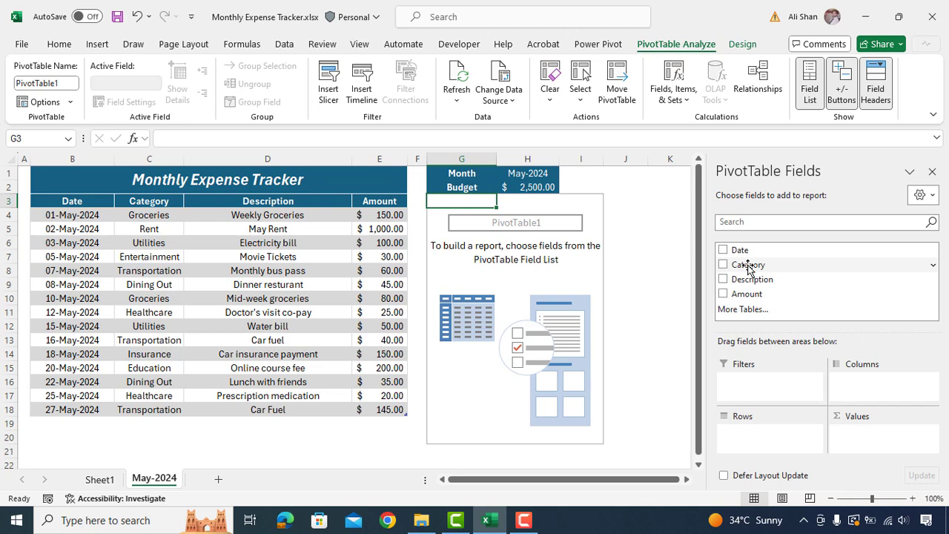
Sum Amount by Category in the pivot, showing the totals and Grand Total centered in US dollar accounting.
left_click_drag(748, 268, 763, 437)
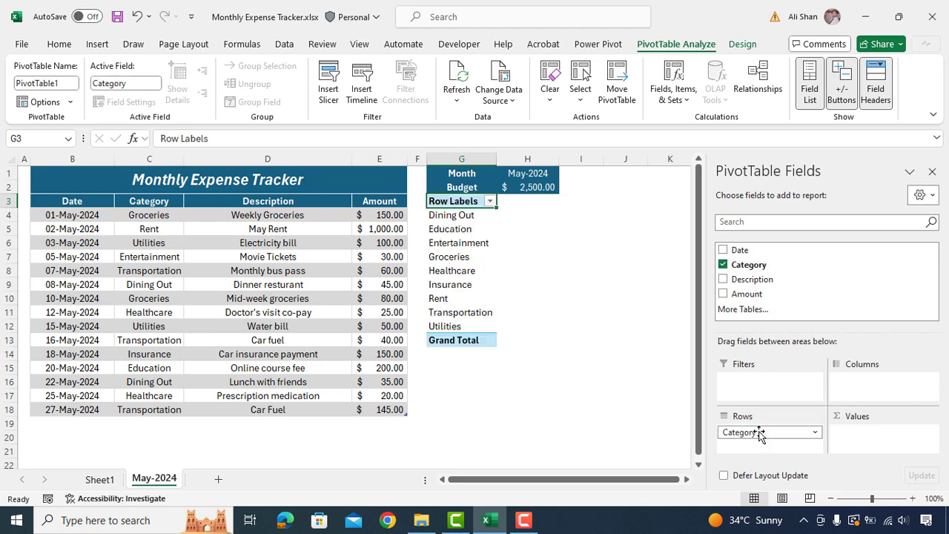
left_click_drag(745, 294, 859, 432)
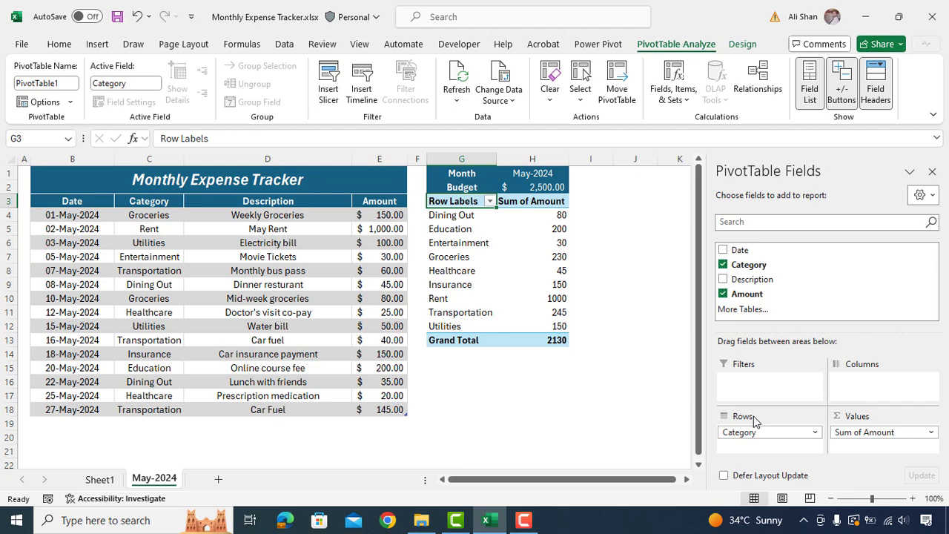
left_click(529, 217)
left_click_drag(528, 238, 529, 318)
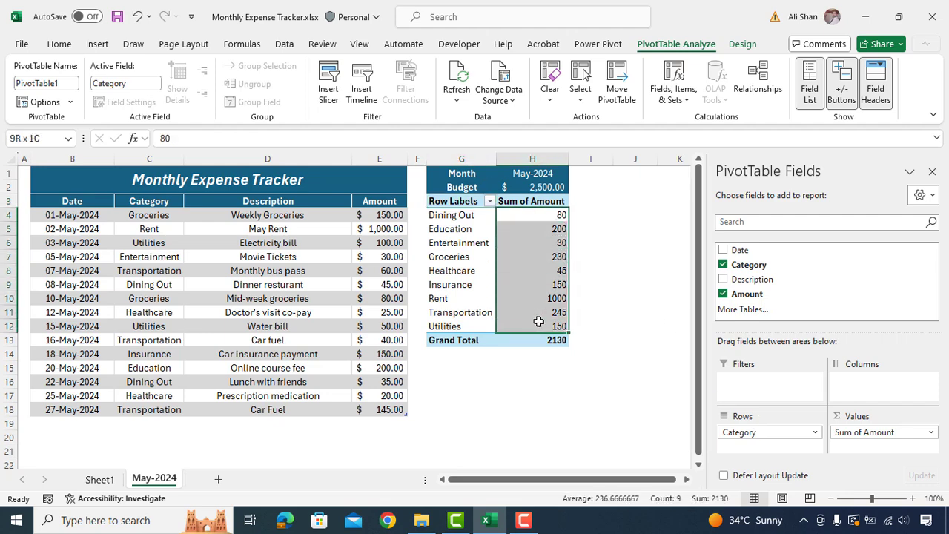
left_click(59, 44)
left_click(273, 93)
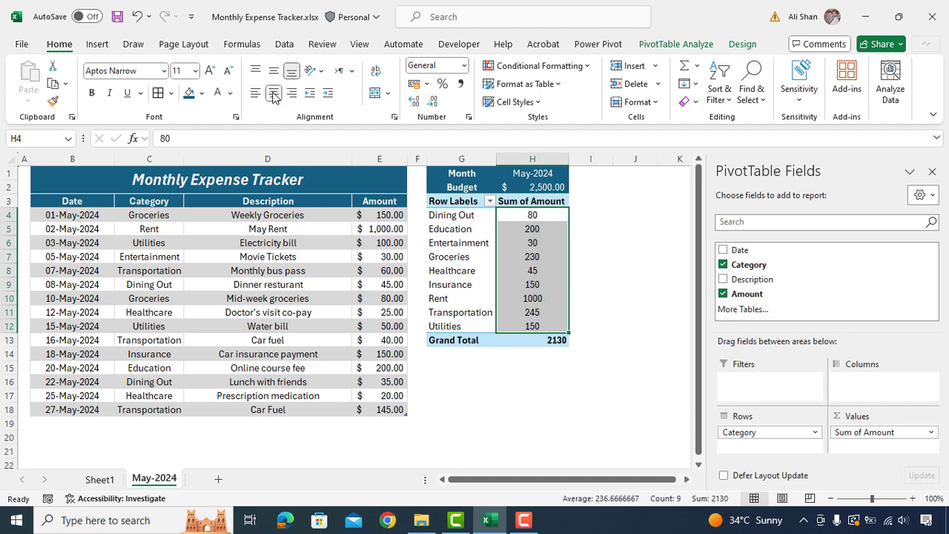
left_click(426, 84)
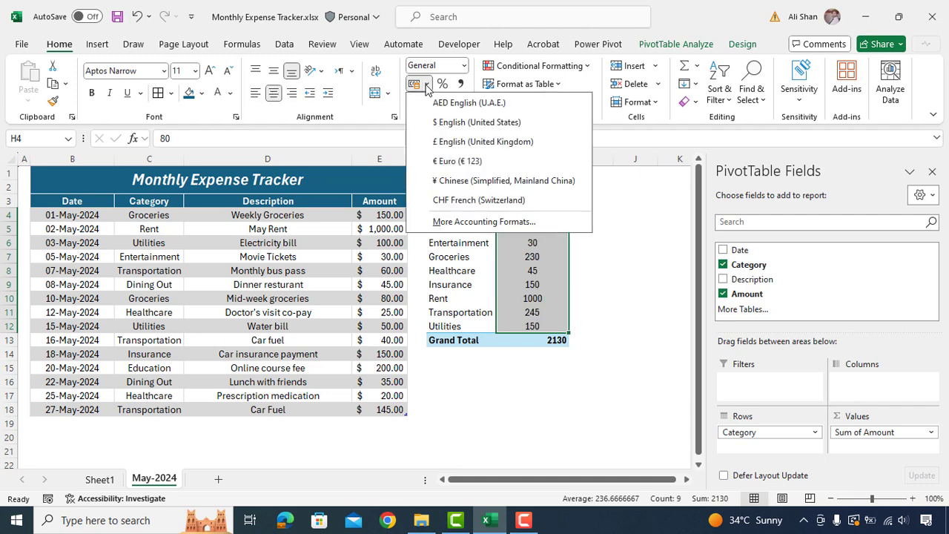
left_click(448, 131)
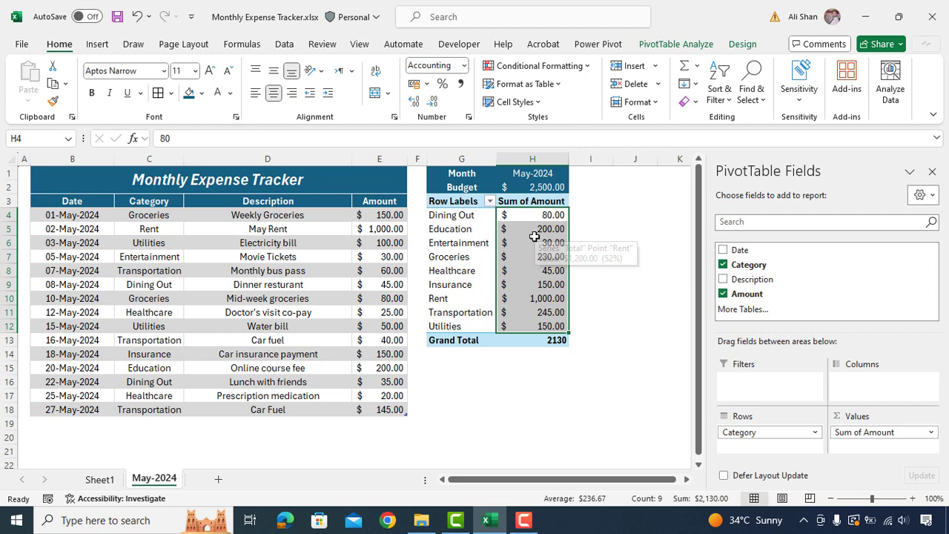
left_click(534, 339)
left_click(415, 85)
left_click(425, 84)
left_click(449, 128)
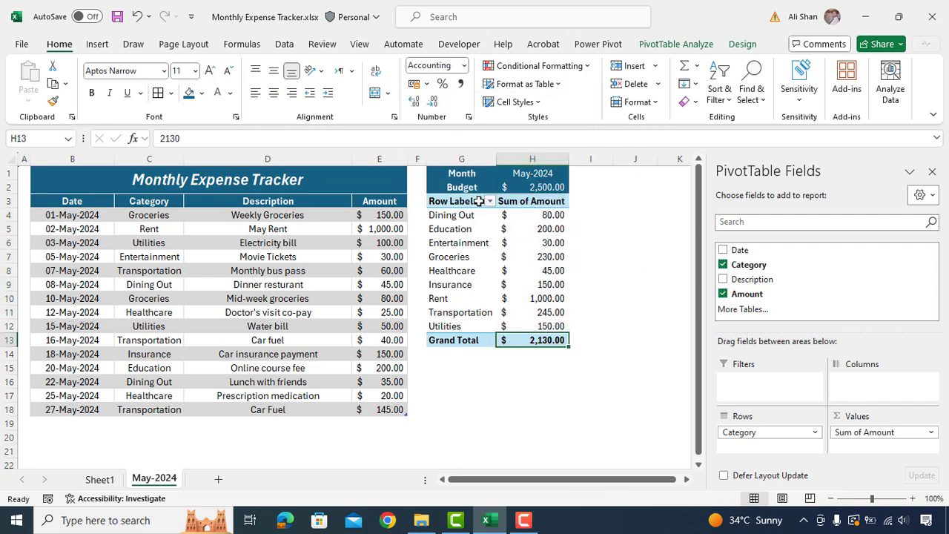
Rename the pivot headers to 'Category' and 'Total Amount' and center them.
left_click(476, 200)
type("Category")
key("Tab")
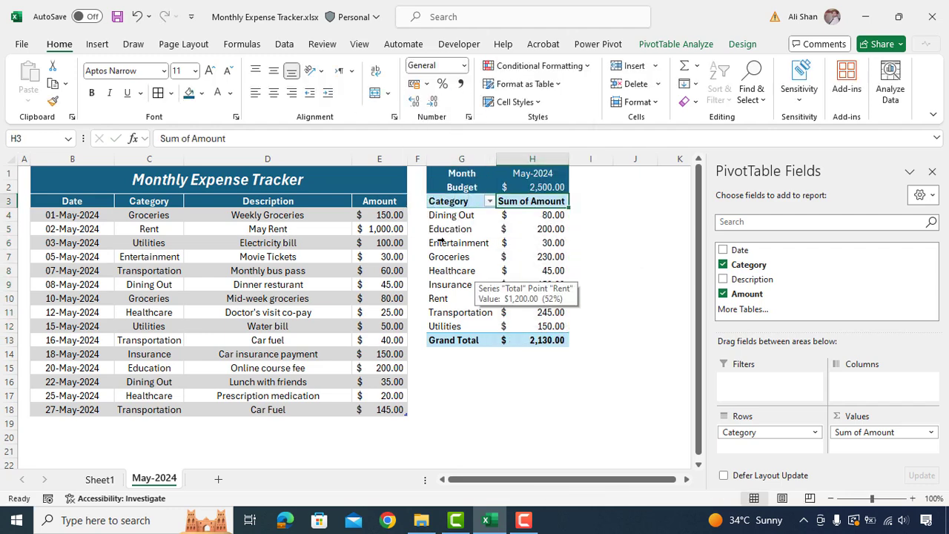
type("Total Amount")
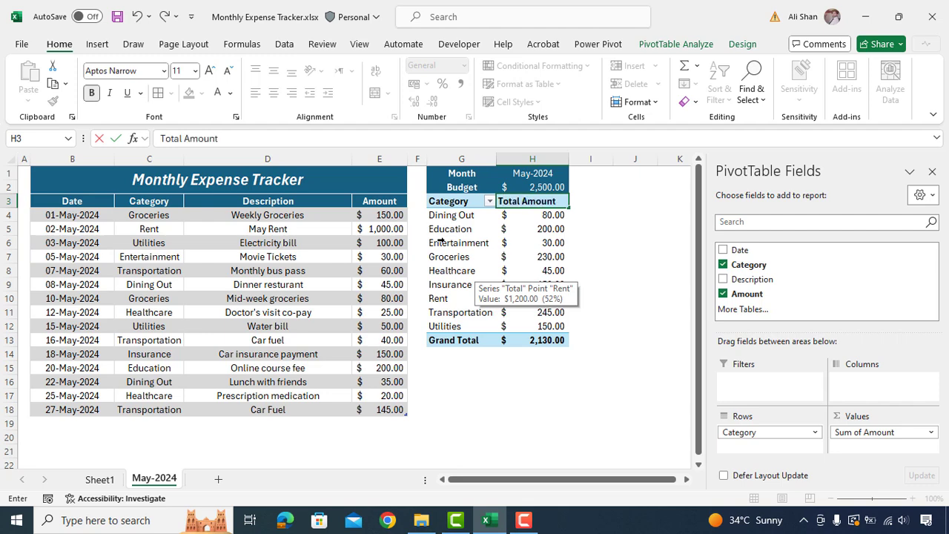
key("Return")
left_click_drag(465, 201, 519, 201)
left_click(273, 92)
left_click_drag(456, 201, 535, 338)
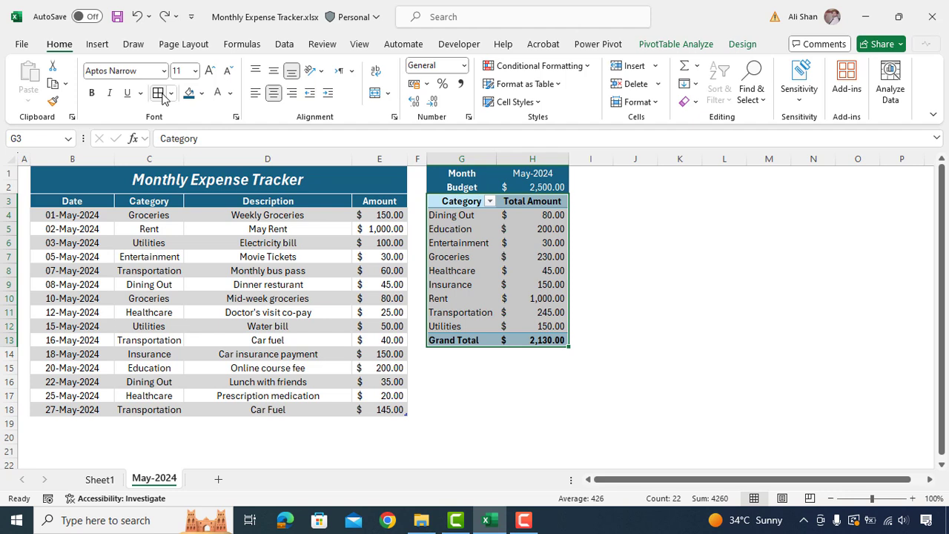
left_click(450, 205)
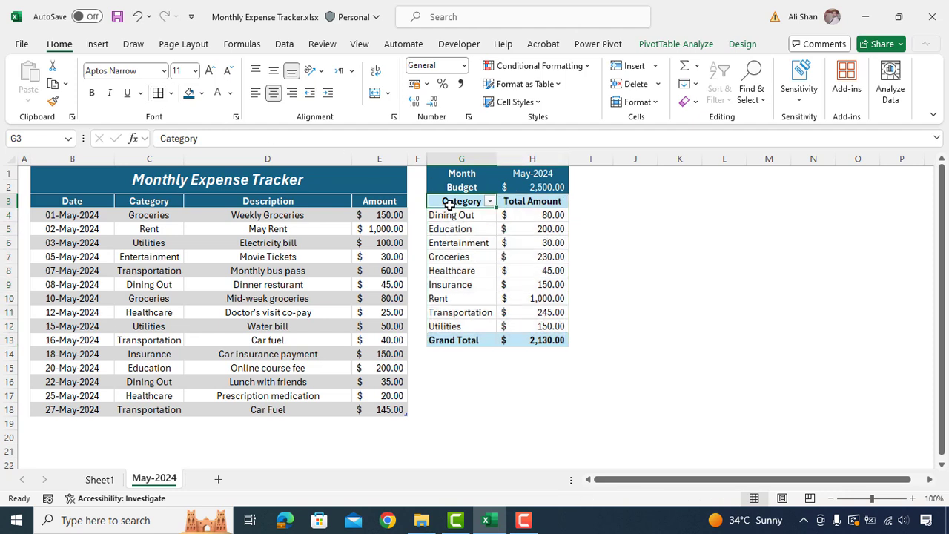
Make rows 1 and 2 taller, collapse the ribbon, and select the pivot table.
left_click_drag(7, 172, 6, 187)
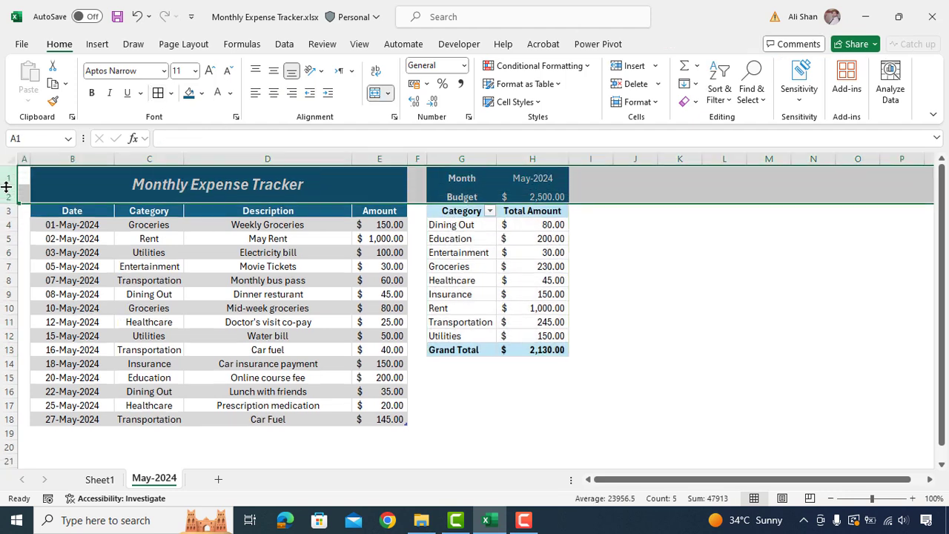
left_click(461, 213)
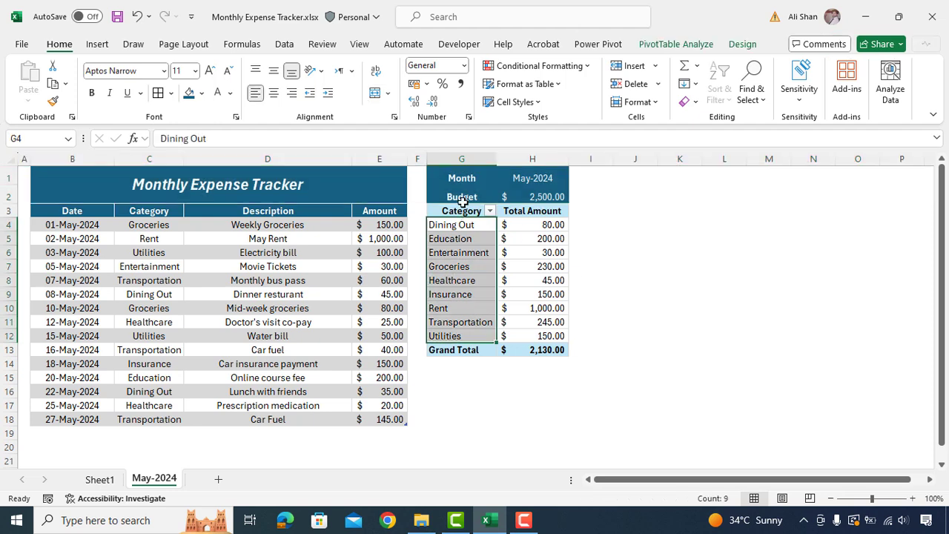
left_click_drag(467, 175, 534, 194)
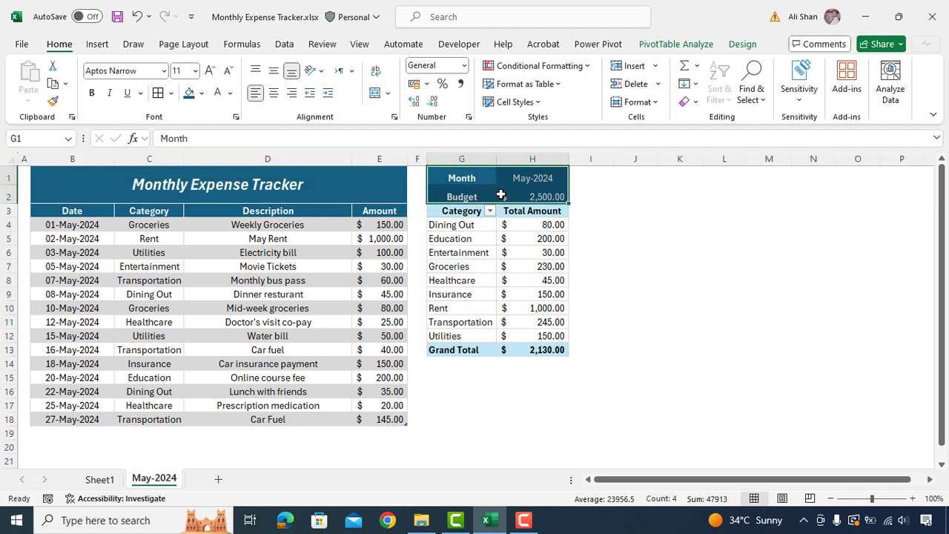
left_click(467, 210)
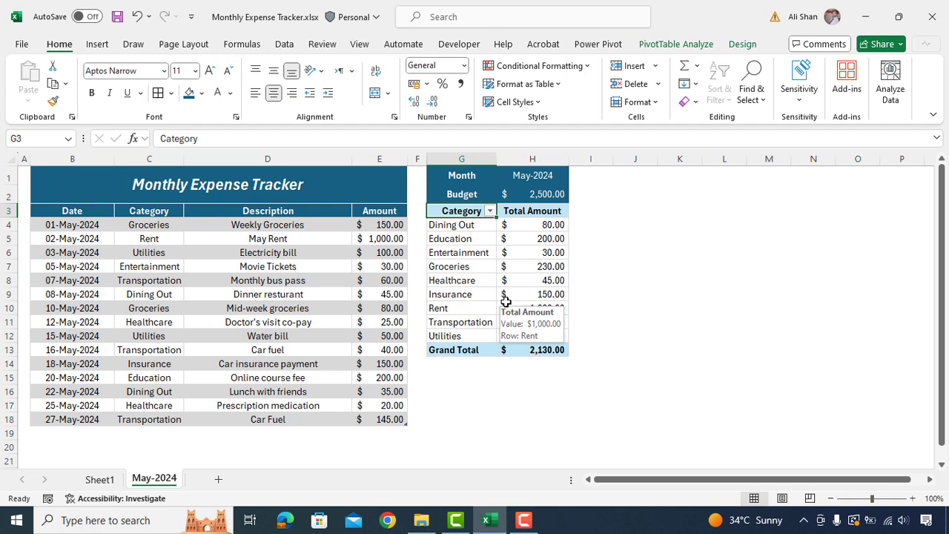
key("ctrl+F1")
left_click_drag(462, 141, 545, 277)
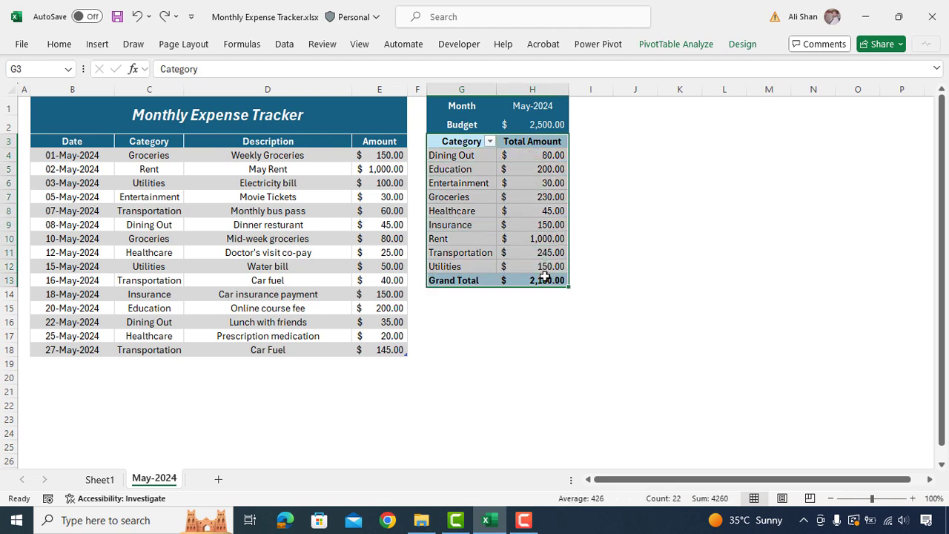
Insert a pie chart of category totals and position it across columns I to P.
left_click(95, 45)
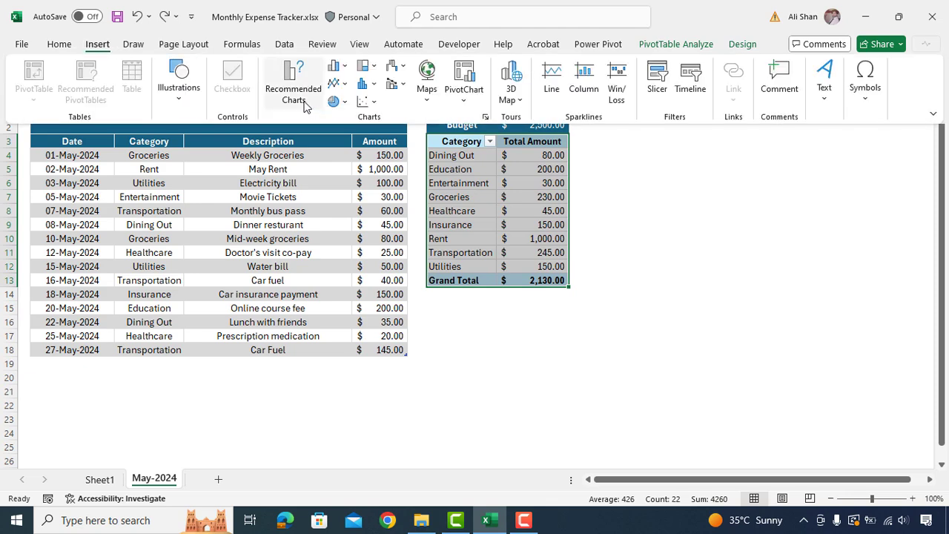
left_click(304, 106)
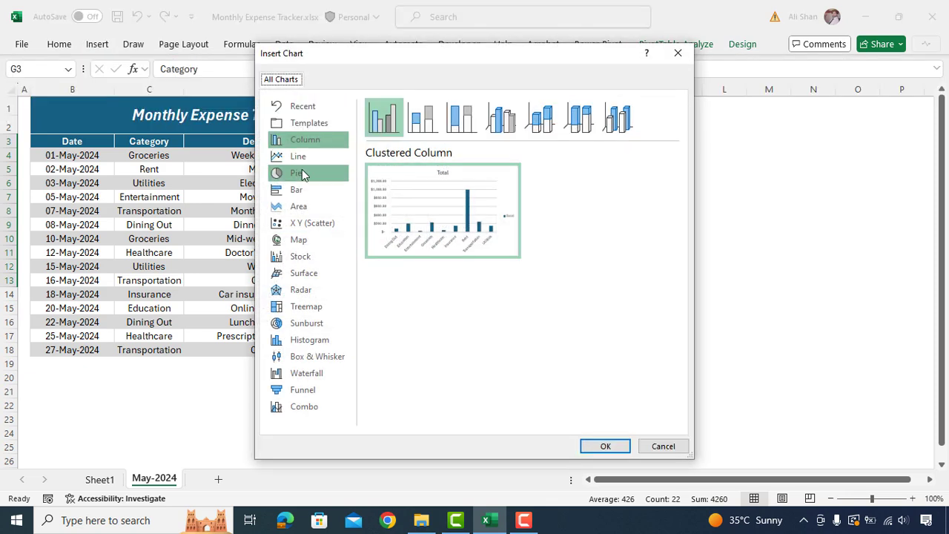
left_click(302, 173)
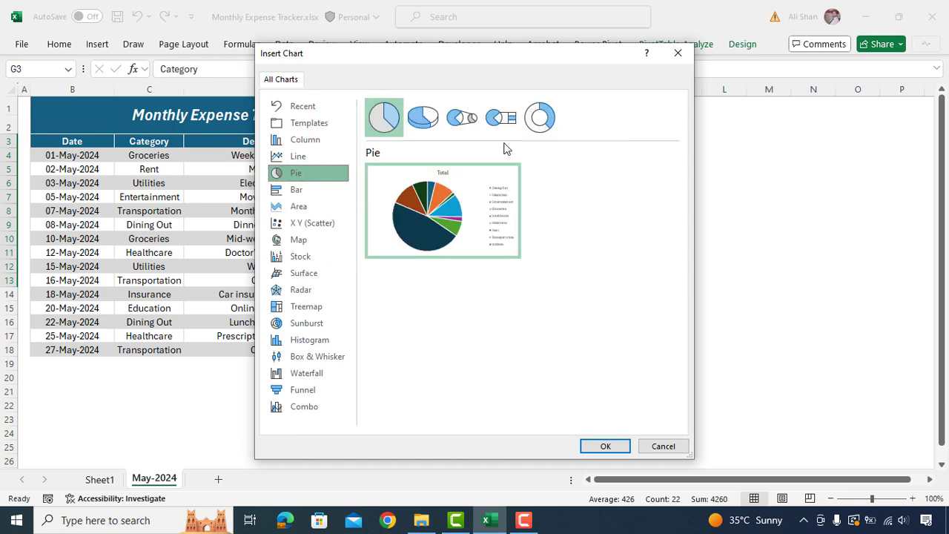
mouse_move(474, 245)
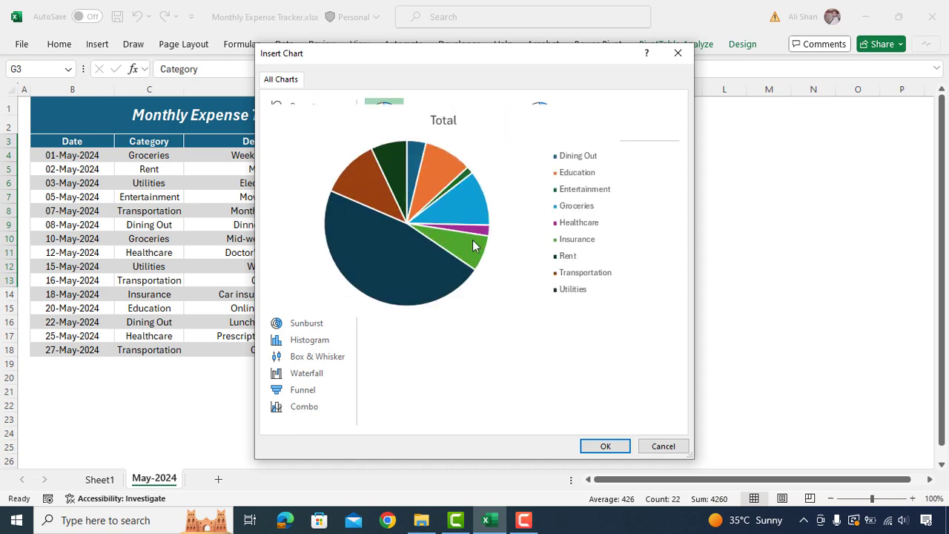
left_click(601, 446)
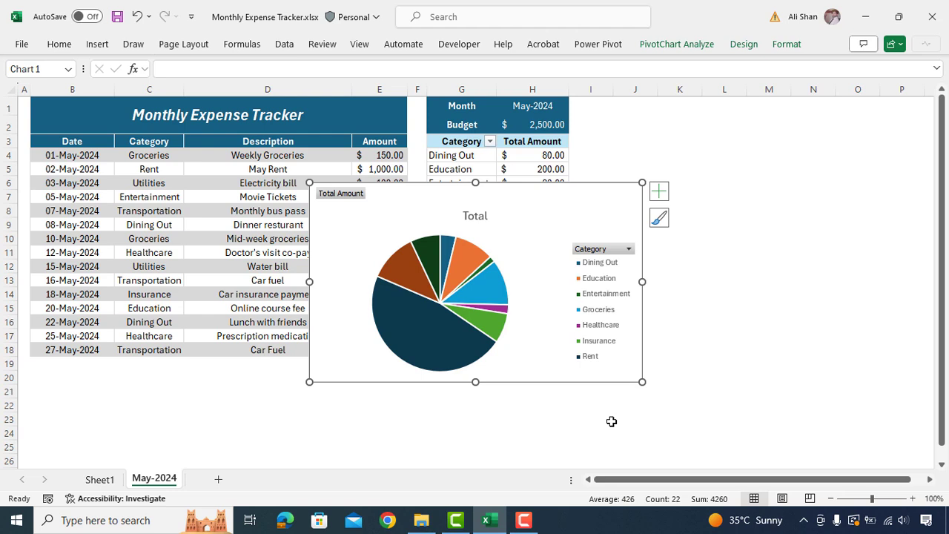
left_click_drag(544, 230, 784, 128)
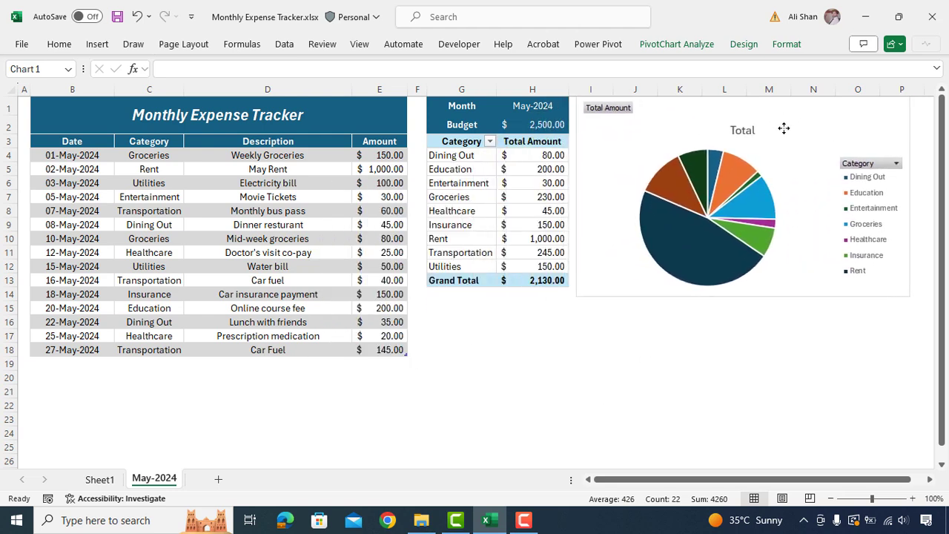
left_click_drag(910, 296, 894, 290)
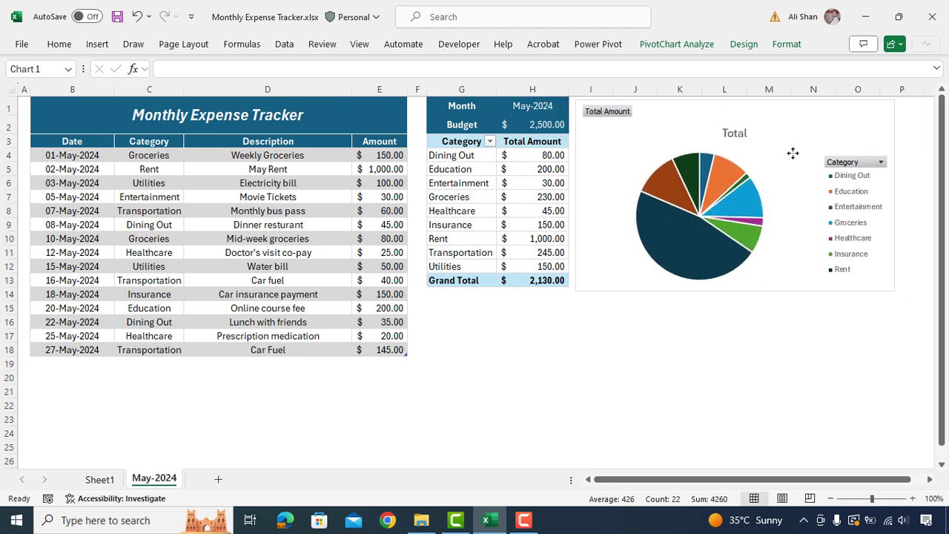
left_click_drag(793, 153, 788, 156)
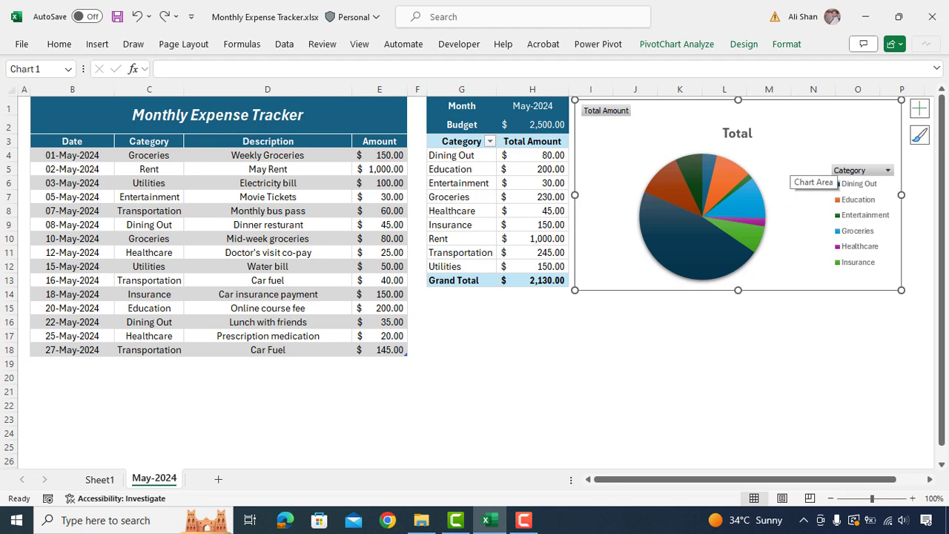
Apply the blue monochromatic palette to the pie chart, remove its title, and add data labels.
left_click(919, 136)
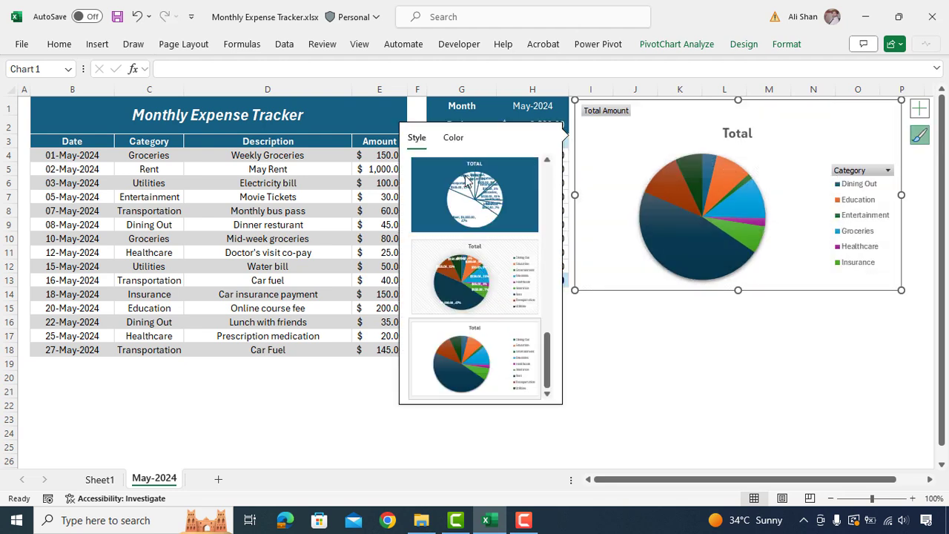
left_click(452, 139)
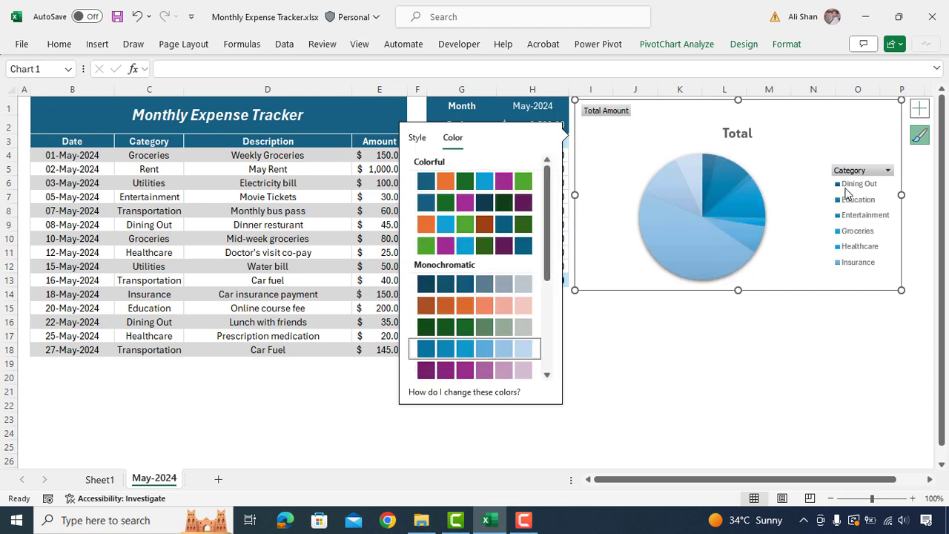
left_click(920, 109)
left_click(920, 109)
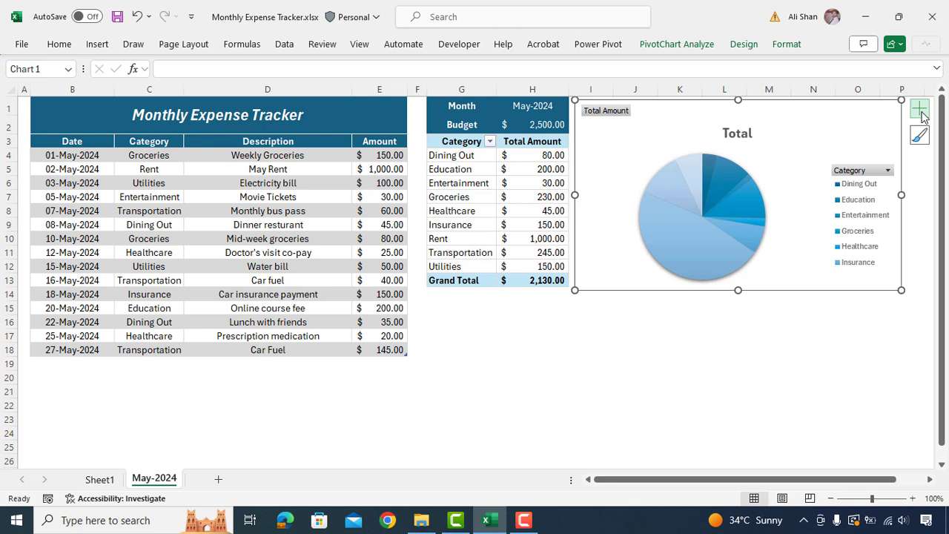
left_click(921, 113)
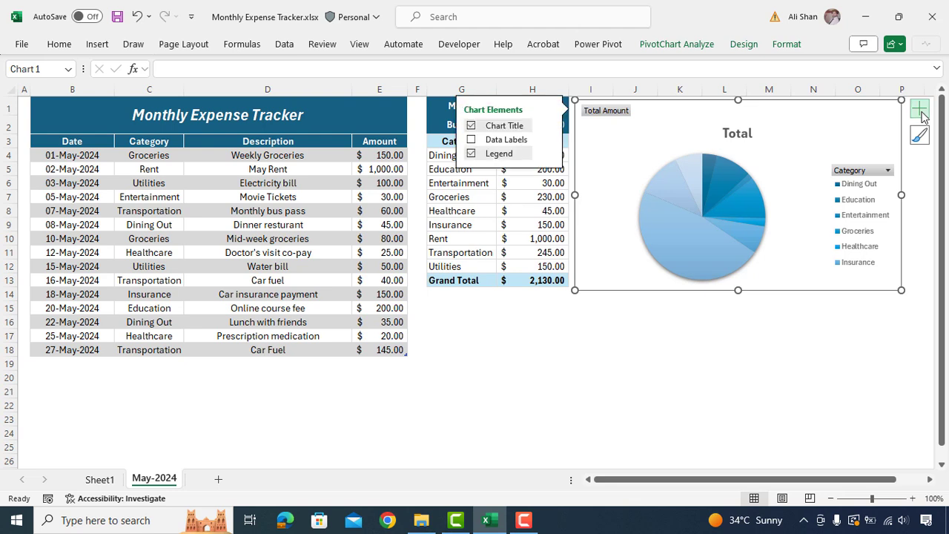
left_click(486, 129)
left_click(472, 141)
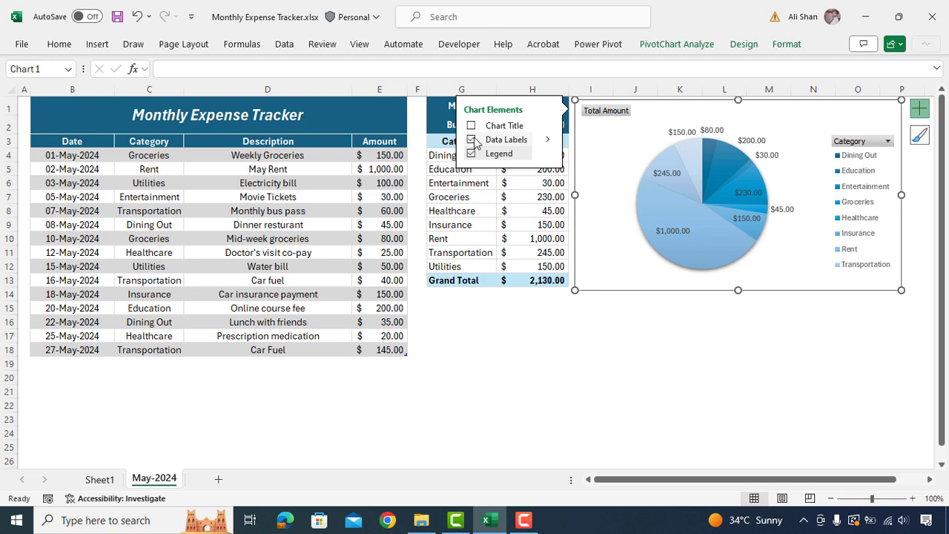
Enlarge the chart legend so every category is listed.
left_click(876, 141)
left_click(876, 126)
left_click(889, 159)
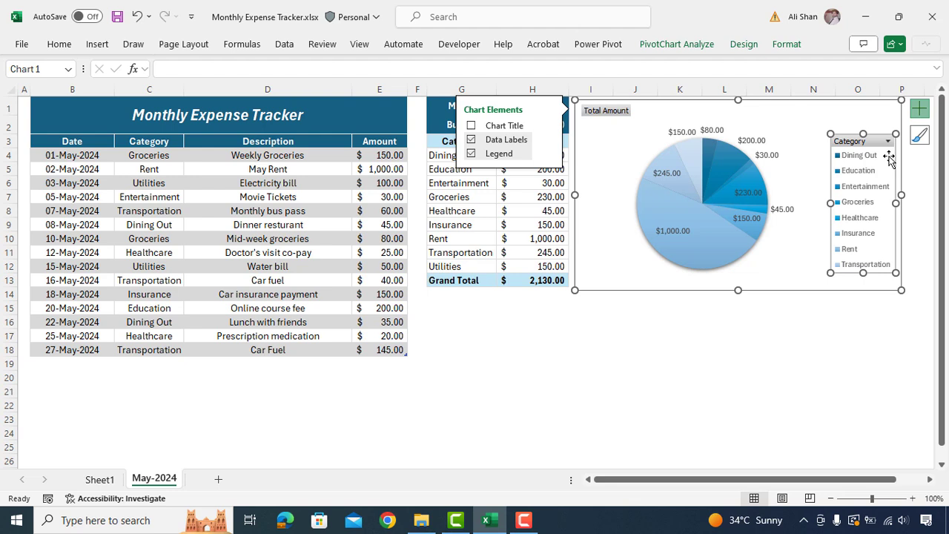
left_click_drag(829, 130, 808, 105)
left_click_drag(807, 272, 811, 287)
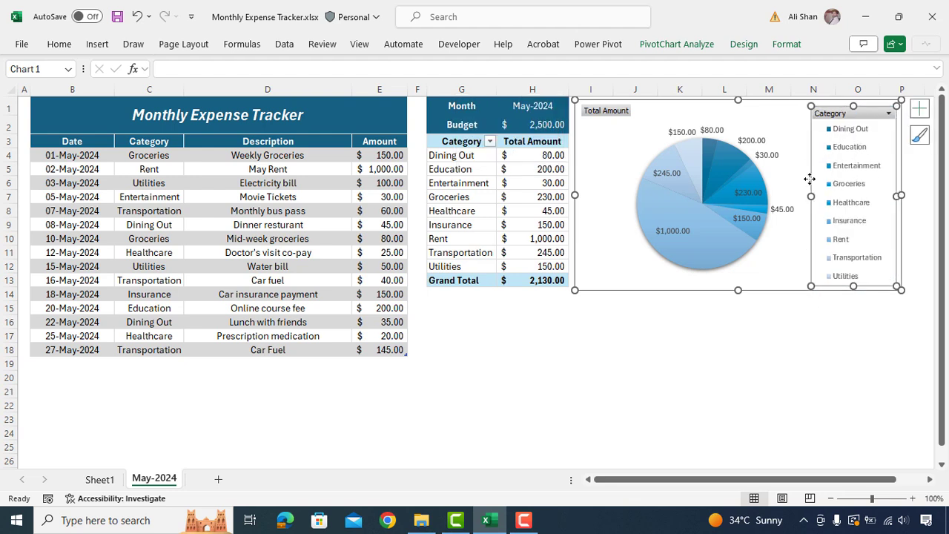
left_click(794, 309)
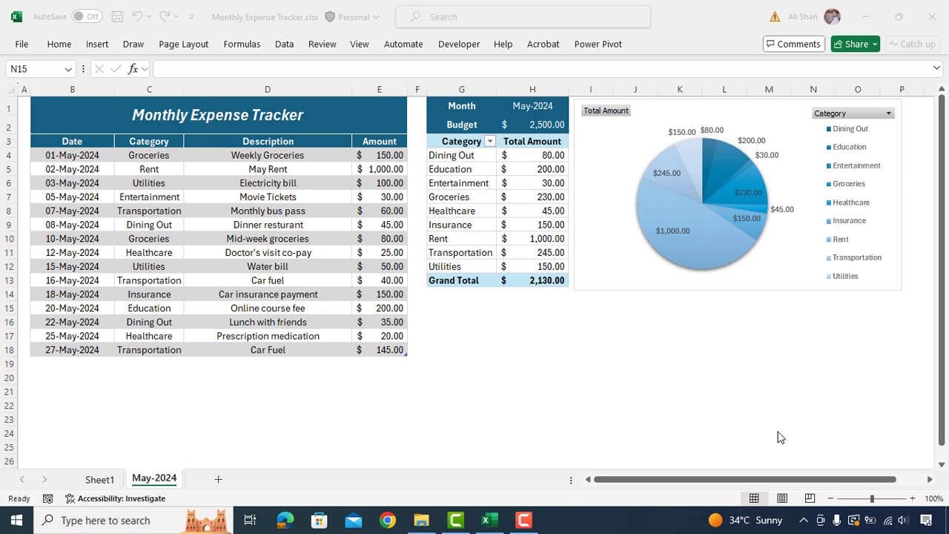
Scroll over to column U and label cell U2 'Budget'.
left_click(717, 476)
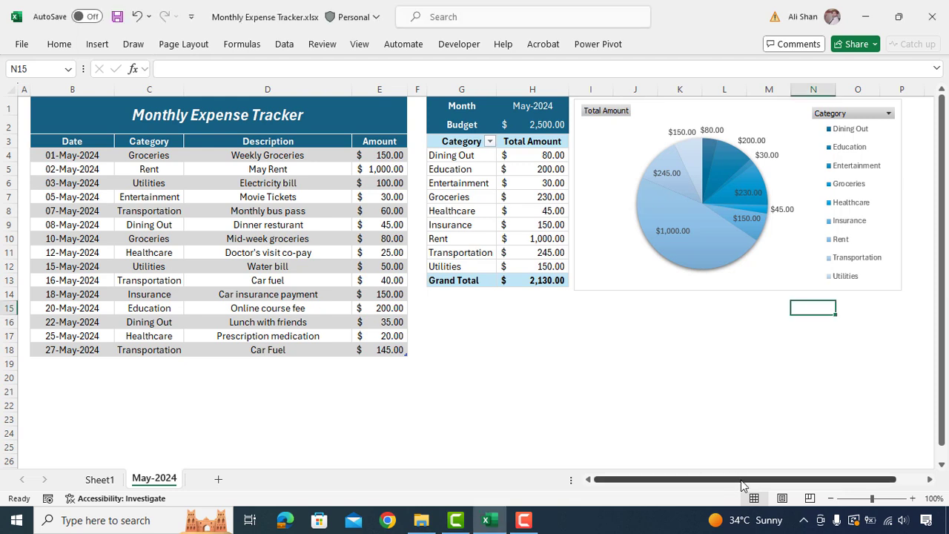
left_click_drag(885, 480, 932, 486)
left_click(932, 482)
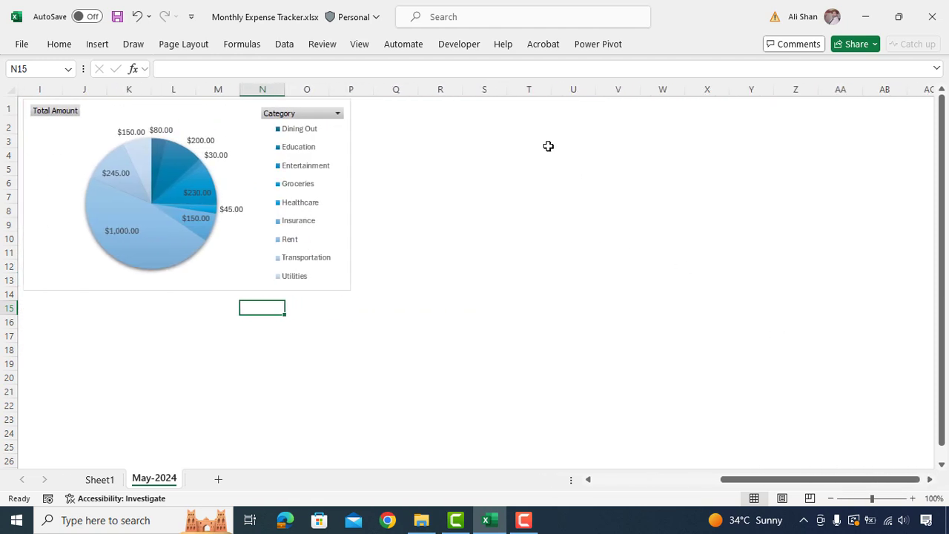
left_click(585, 124)
type("Budget")
key("Tab")
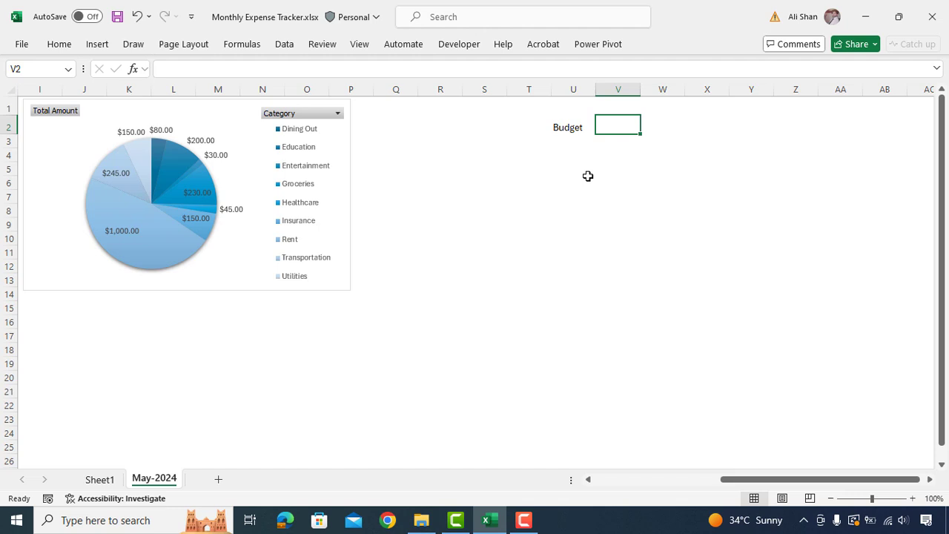
key("Return")
Add 'Amount Spent', 'Saving/Balance Amount' and 'Extra Spent' in U3 to U5.
type("Amount Spent")
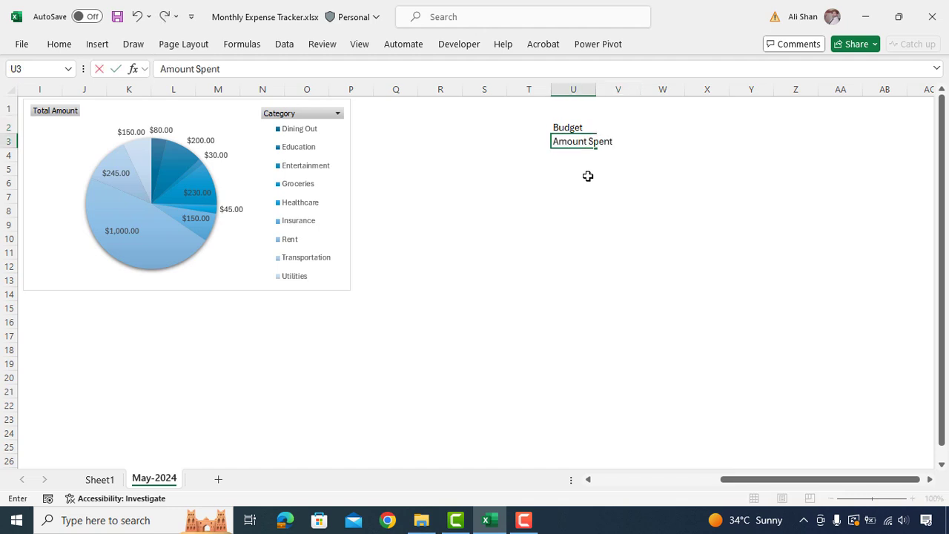
key("Return")
type("Saving/Balance ")
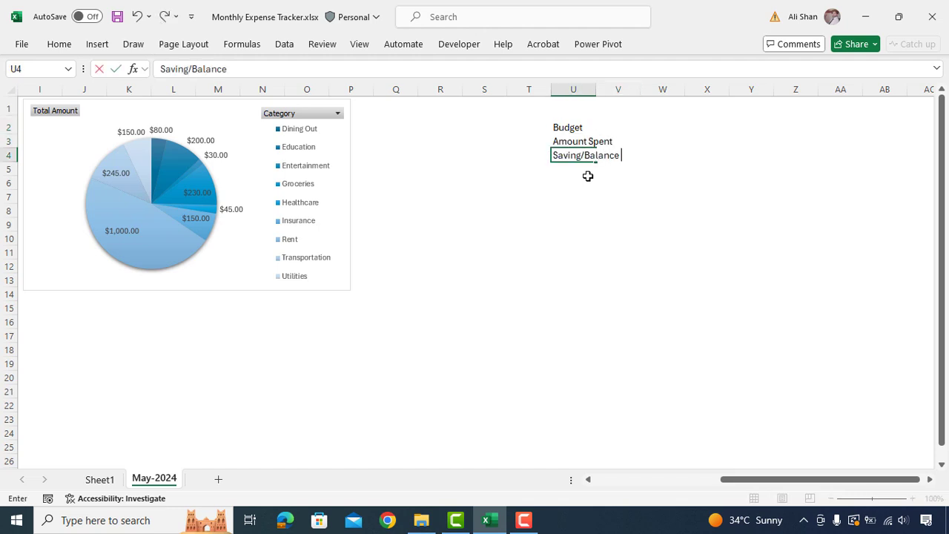
type("Amount")
key("Return")
type("Extra Spent")
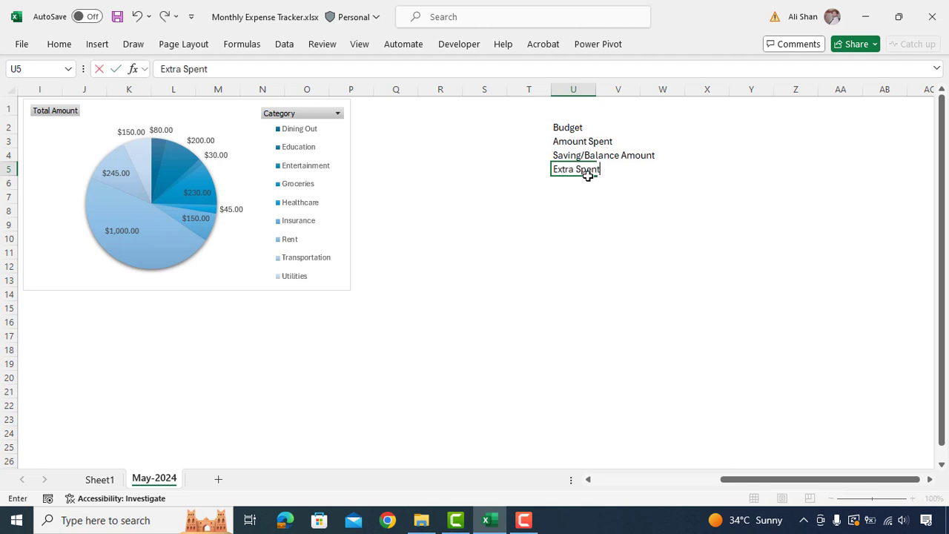
left_click(585, 128)
left_click(685, 127)
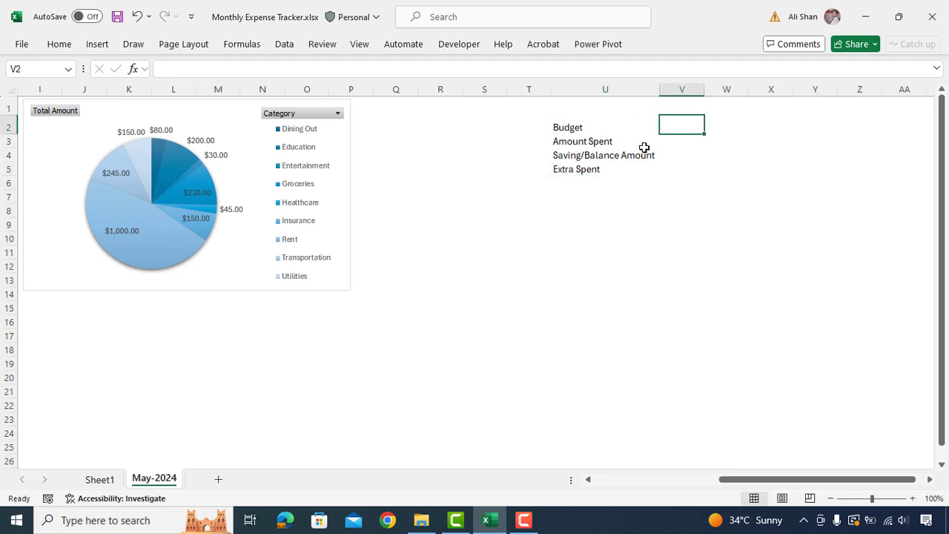
Link V2 to the budget in H2 and V3 to the pivot Grand Total H13.
type("=")
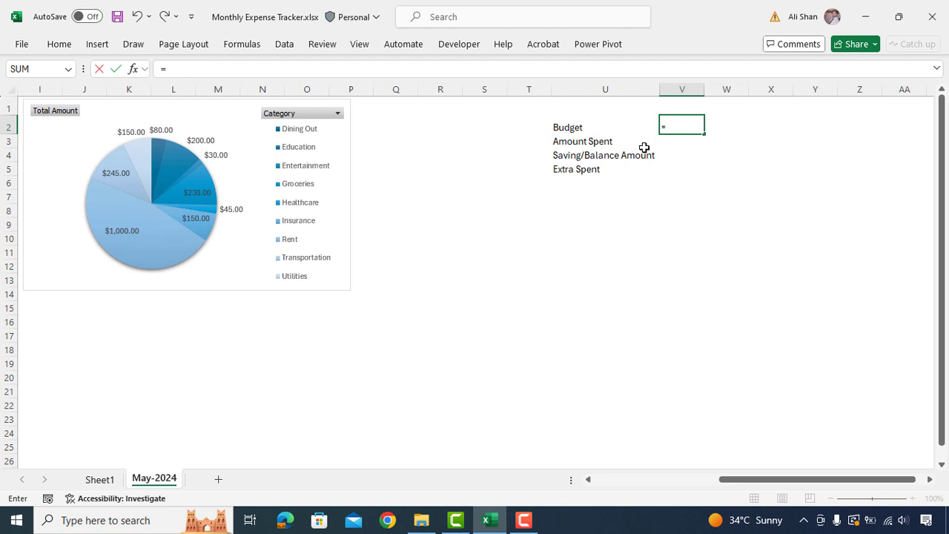
left_click_drag(750, 479, 669, 475)
left_click(331, 126)
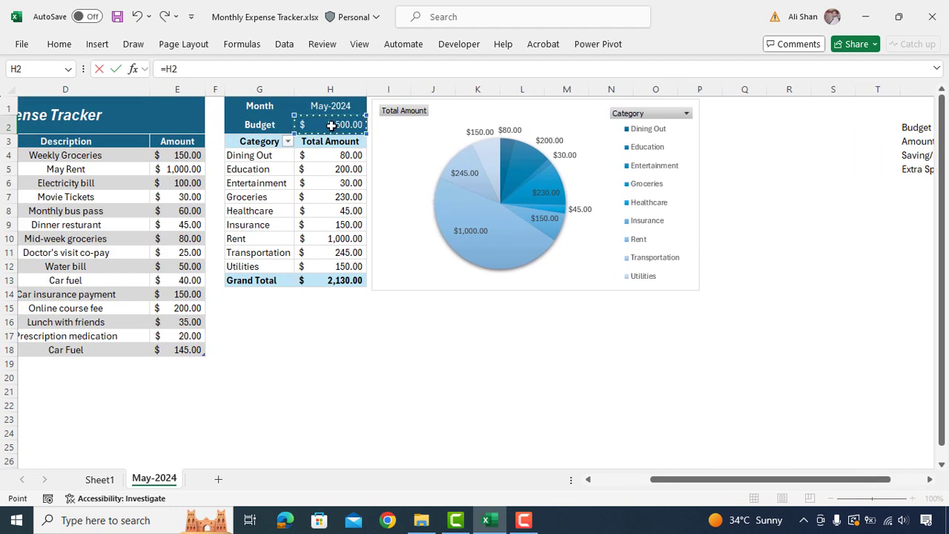
key("Return")
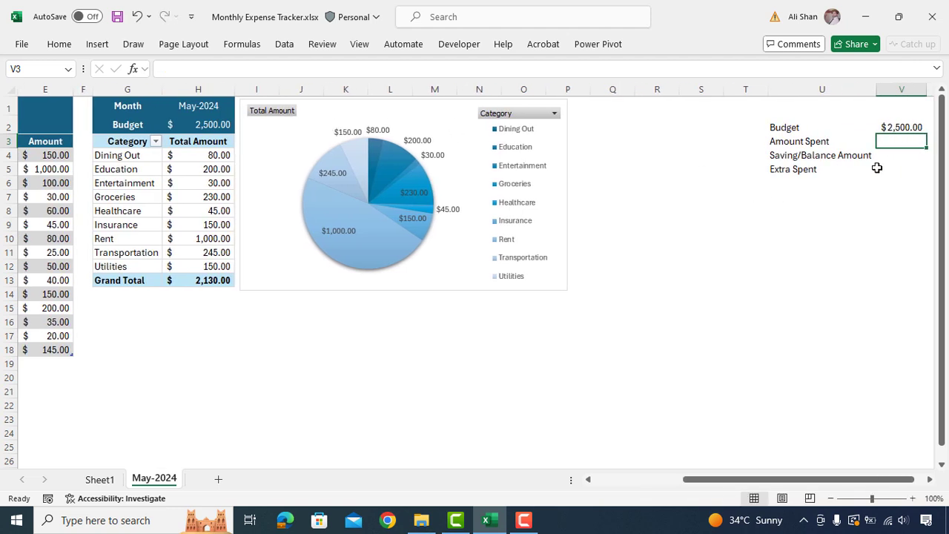
type("=")
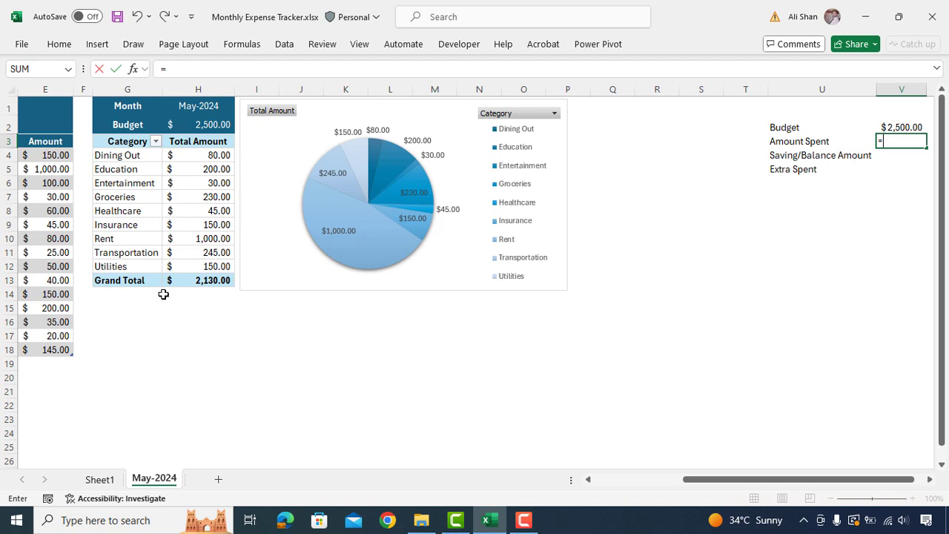
left_click(201, 279)
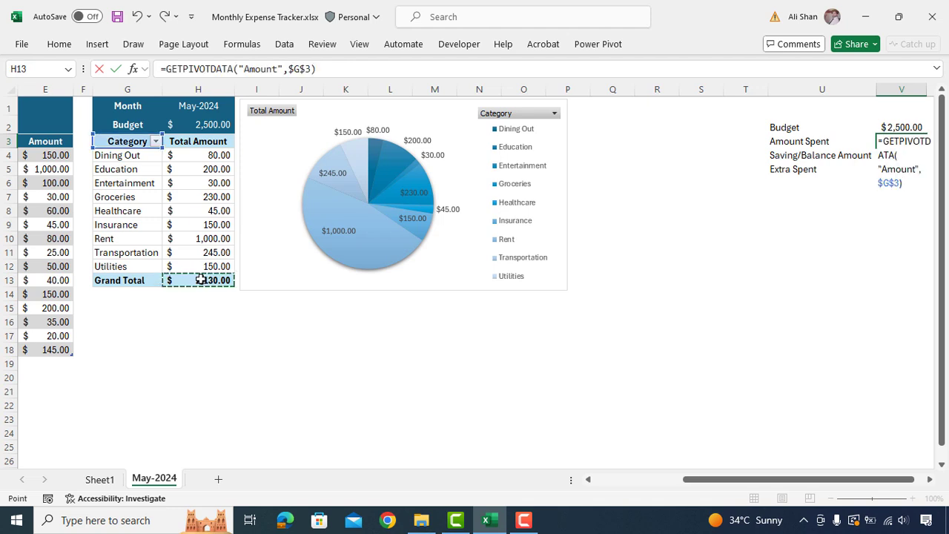
key("Return")
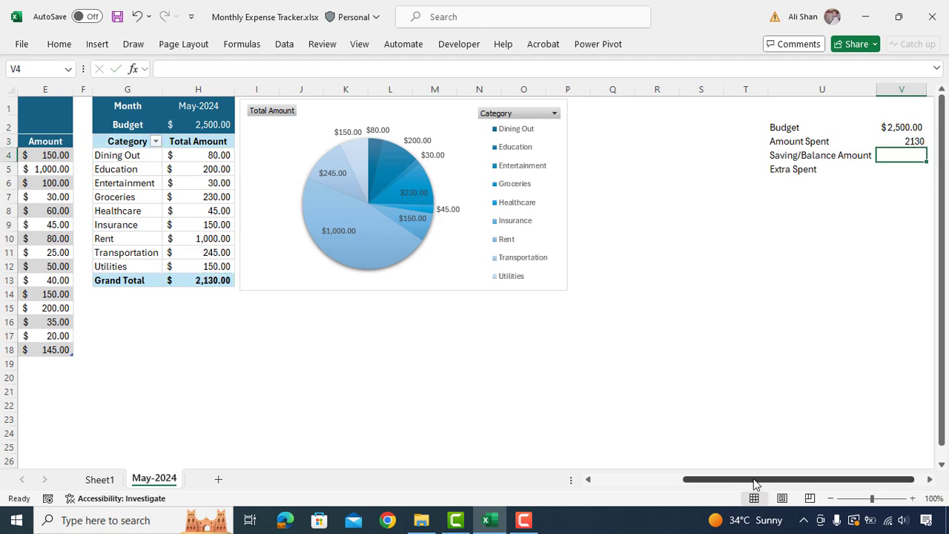
Format V2:V3 as US dollar accounting, showing $2,500.00 and $2,130.00.
scroll(756, 479, "right", 1)
left_click_drag(864, 127, 860, 169)
left_click(50, 44)
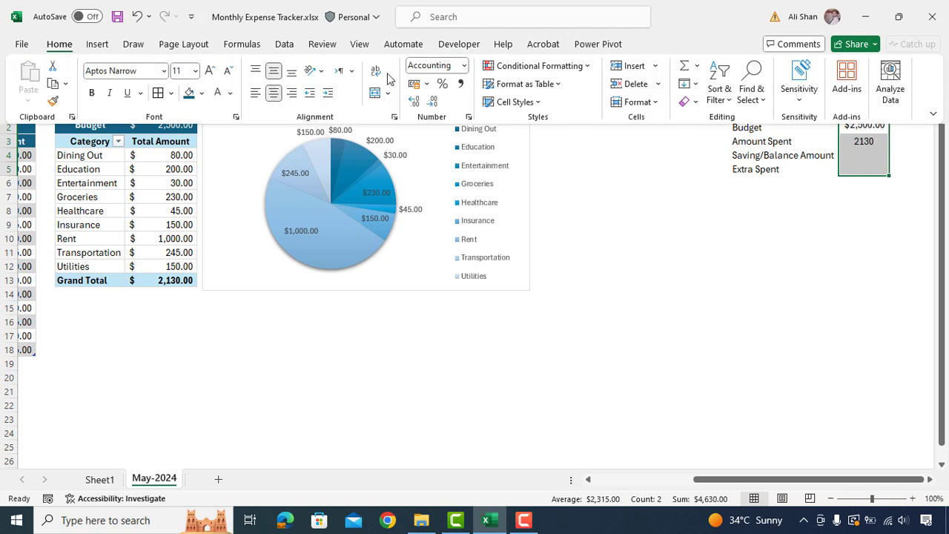
left_click(426, 83)
left_click(452, 123)
left_click(908, 265)
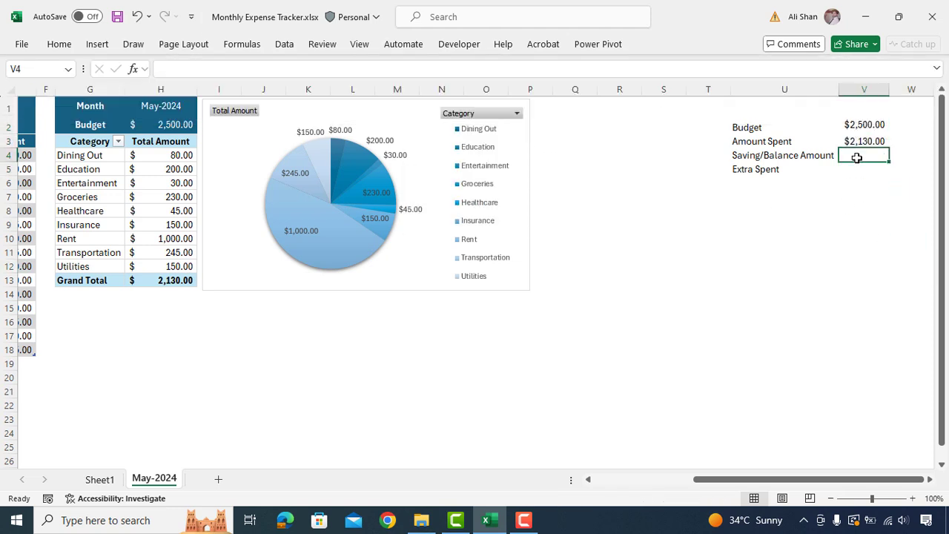
left_click(856, 127)
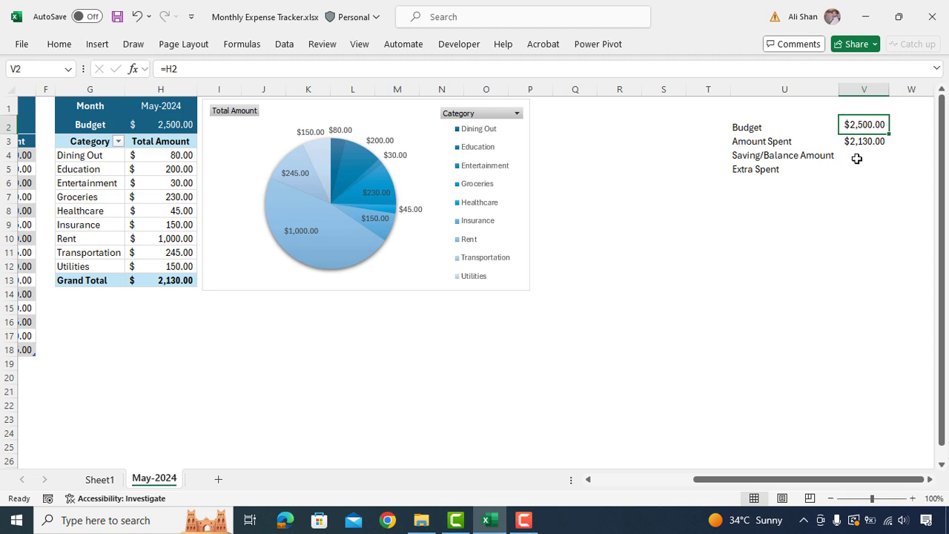
left_click(856, 157)
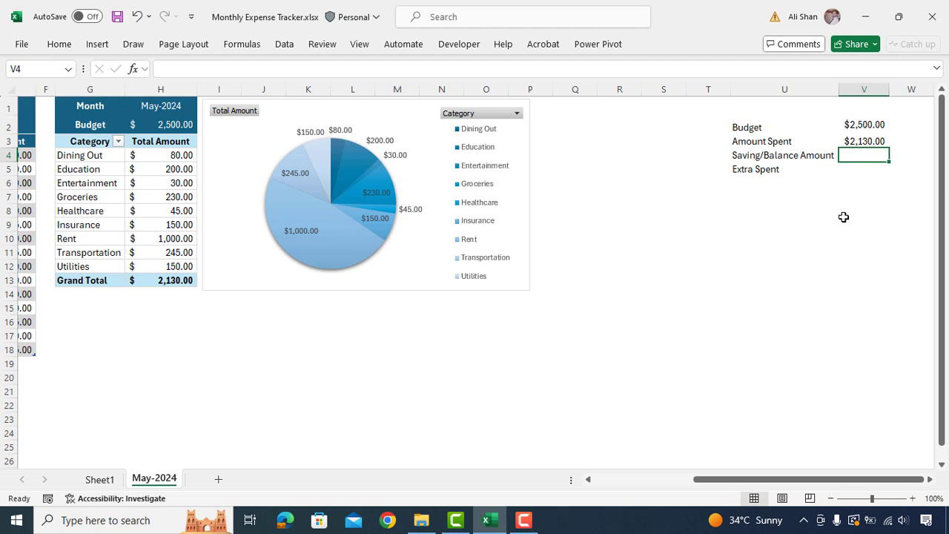
scroll(843, 216, "right", 3)
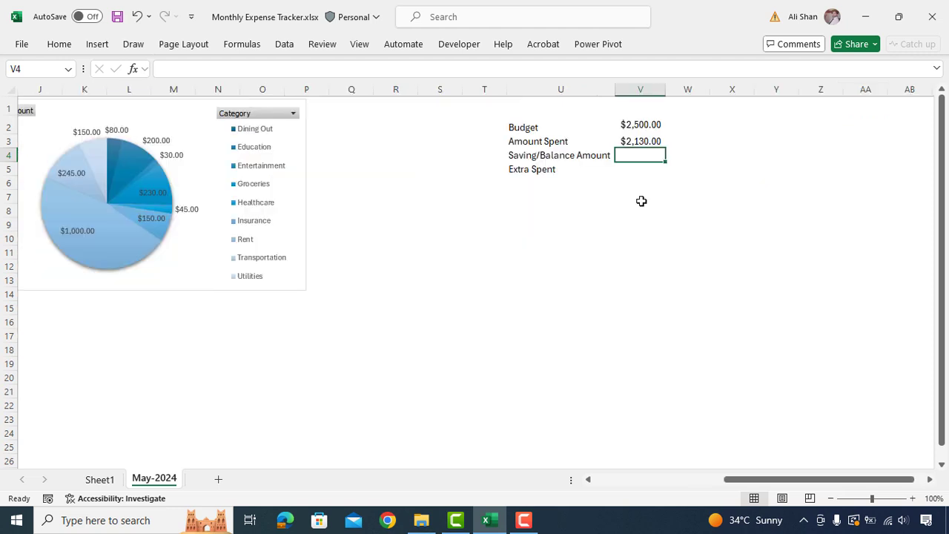
Enter =IF(V2>V3,V2-V3,"0") in V4, giving a $370.00 Saving/Balance Amount.
type("=")
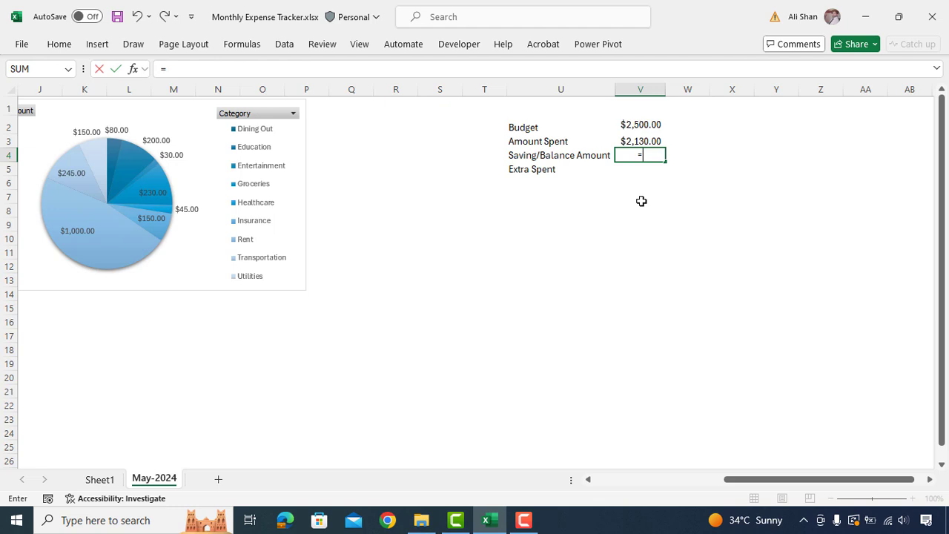
type("IF(")
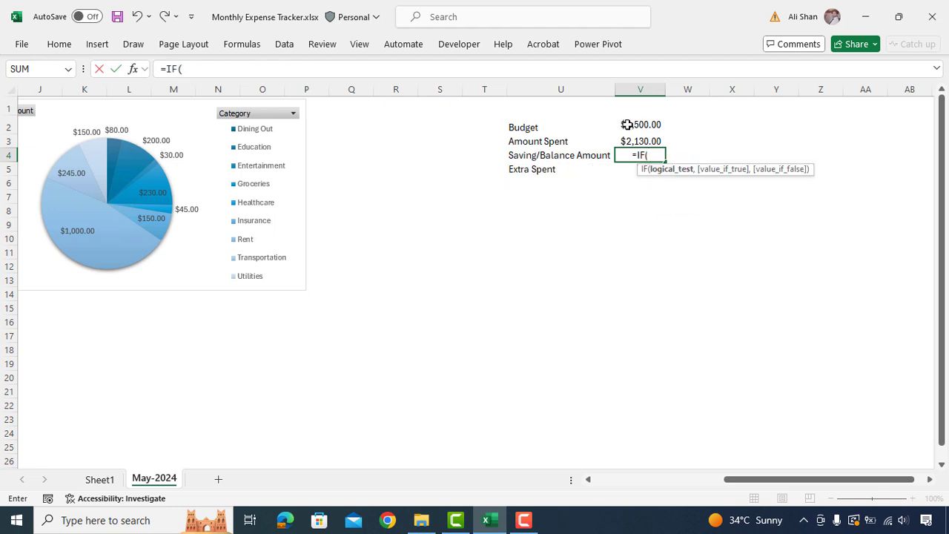
left_click(627, 124)
type(">")
left_click(640, 142)
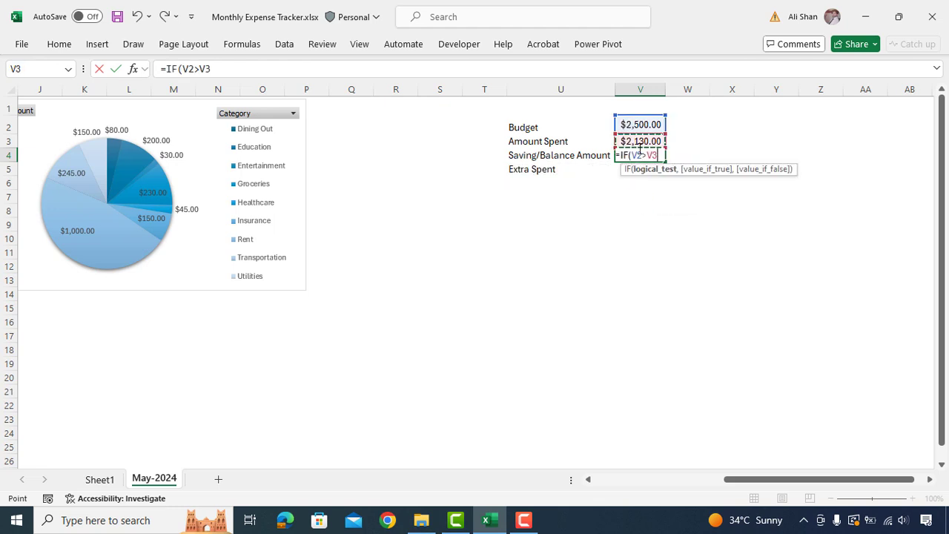
type(",")
left_click(630, 124)
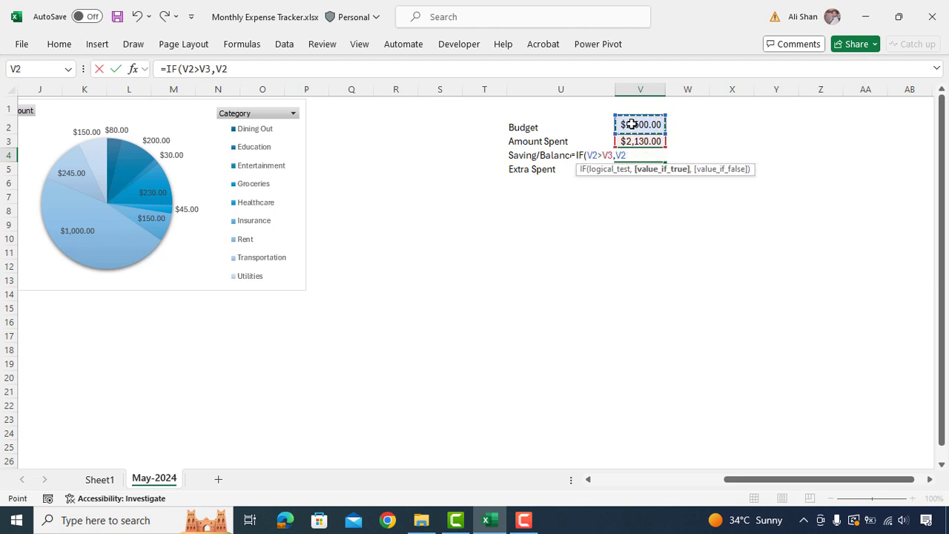
type("-")
left_click(638, 141)
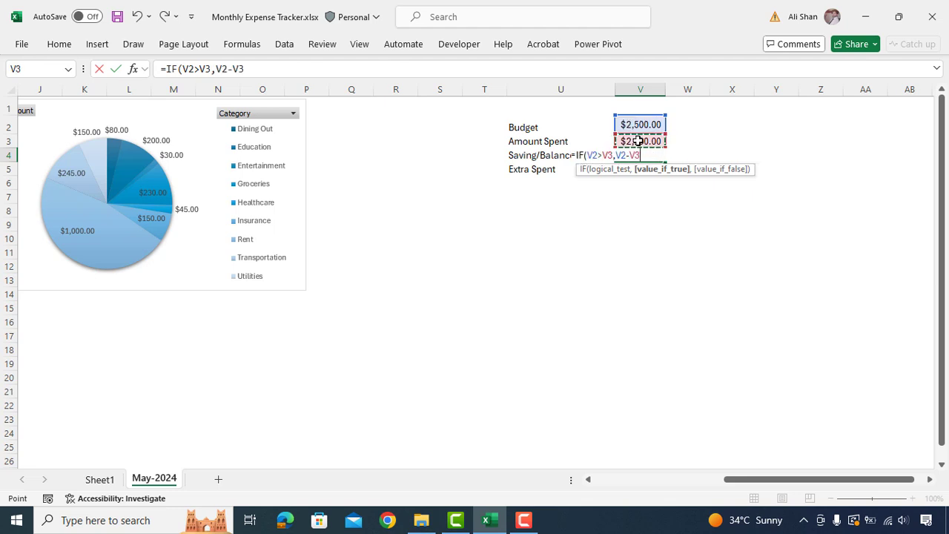
type(",\"0")
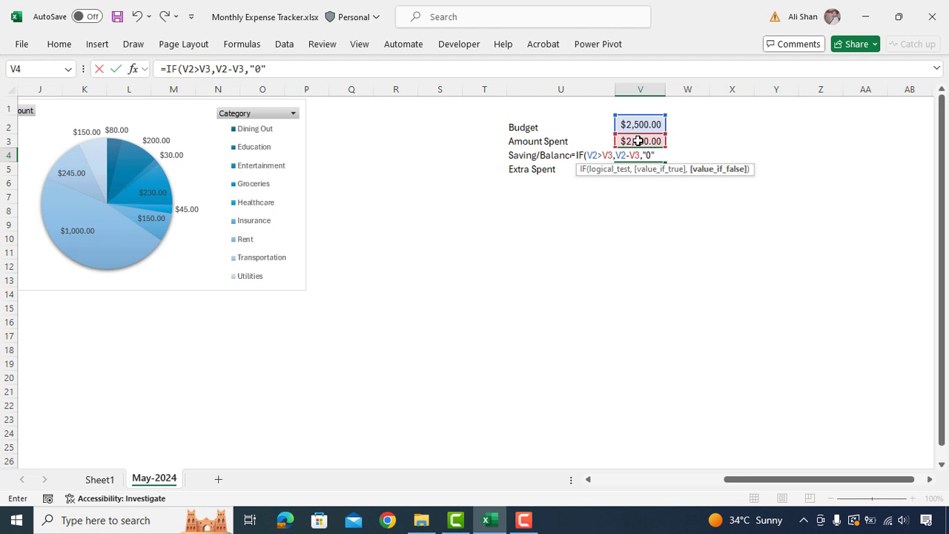
type("\")")
key("Return")
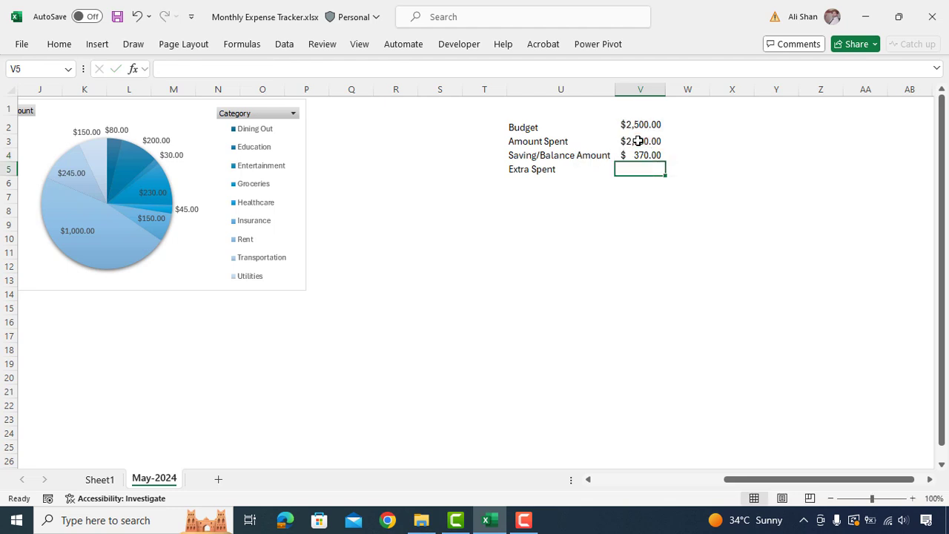
left_click(640, 155)
key("Down")
Enter =IF(V3>V2,V3-V2,"0") in V5 so Extra Spent shows 0, then select U2:V5.
type("=")
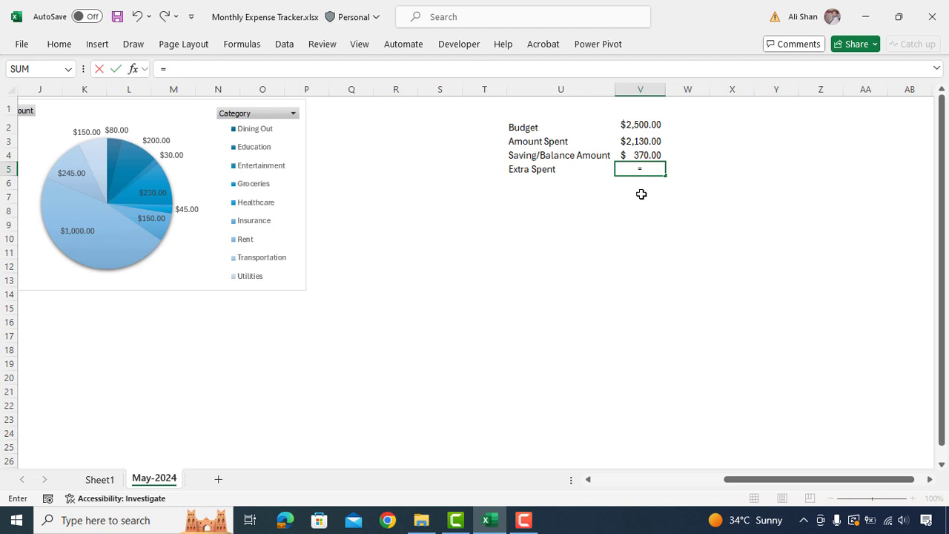
type("IF(")
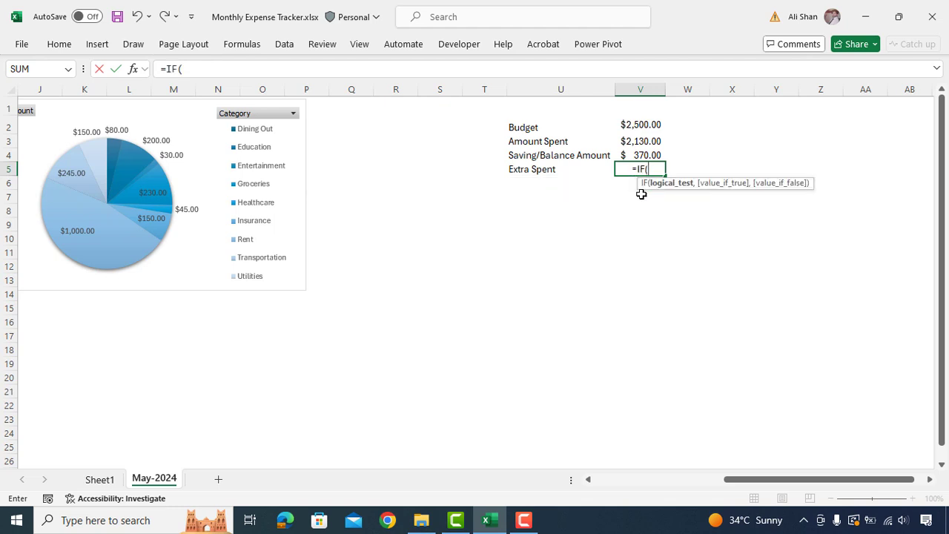
left_click(628, 142)
type(">")
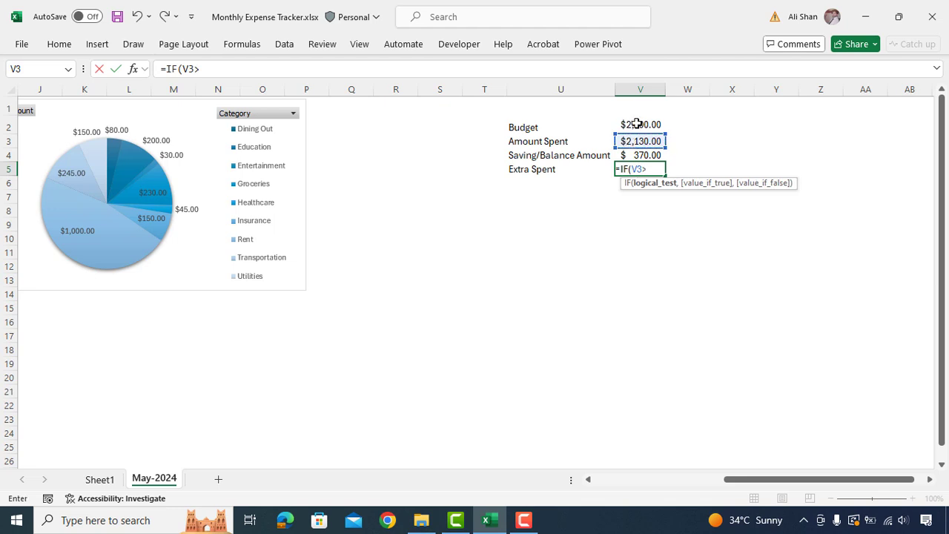
left_click(636, 124)
type(",")
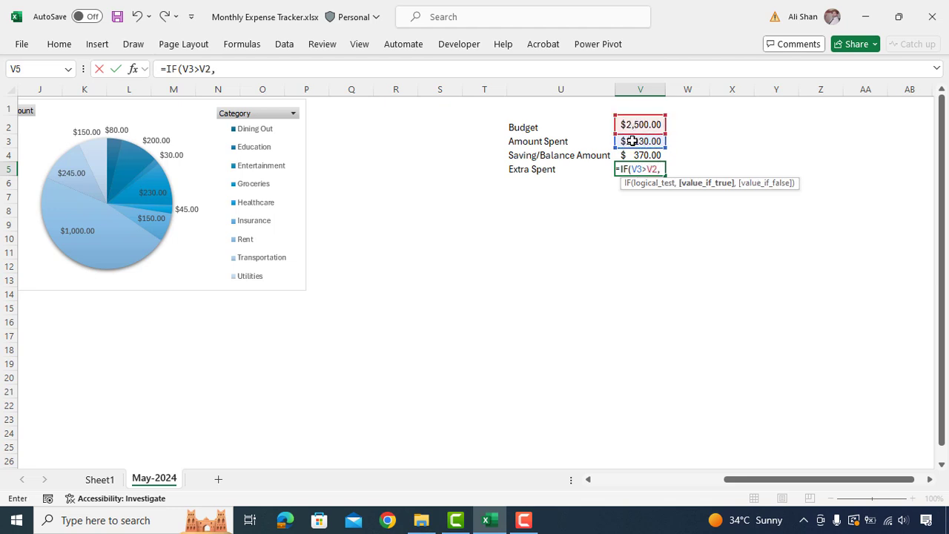
left_click(630, 141)
type("-")
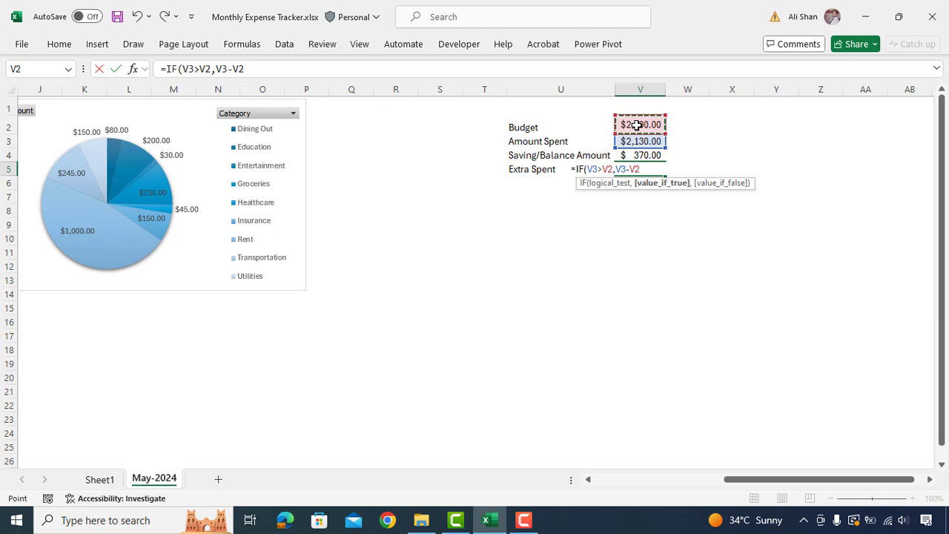
type(",\"0")
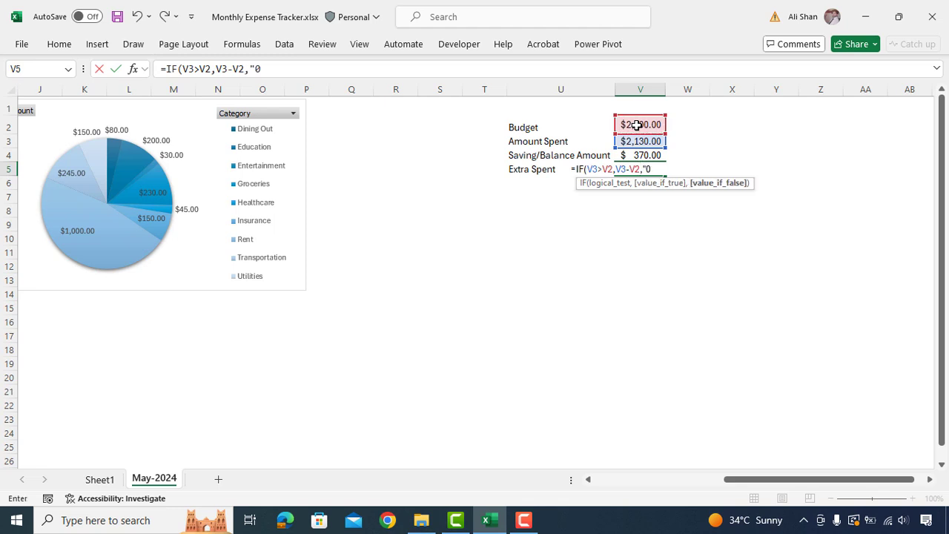
type("\")")
key("ctrl+Return")
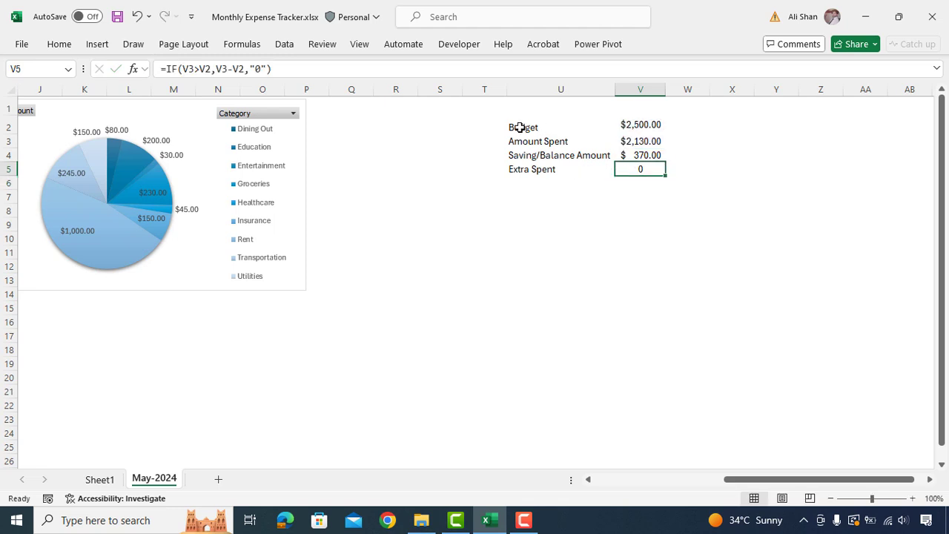
left_click_drag(519, 127, 657, 170)
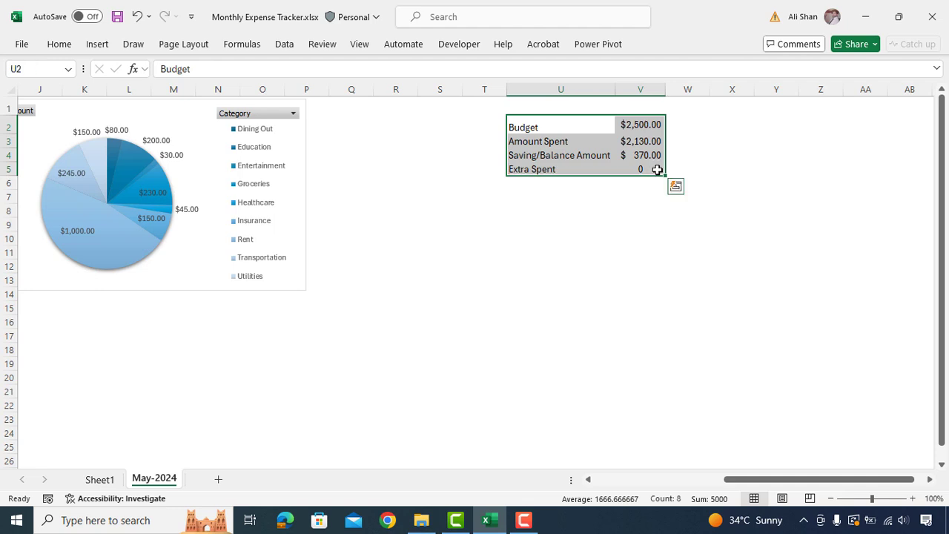
Convert the budget summary block into an Excel table (Table5).
key("ctrl+t")
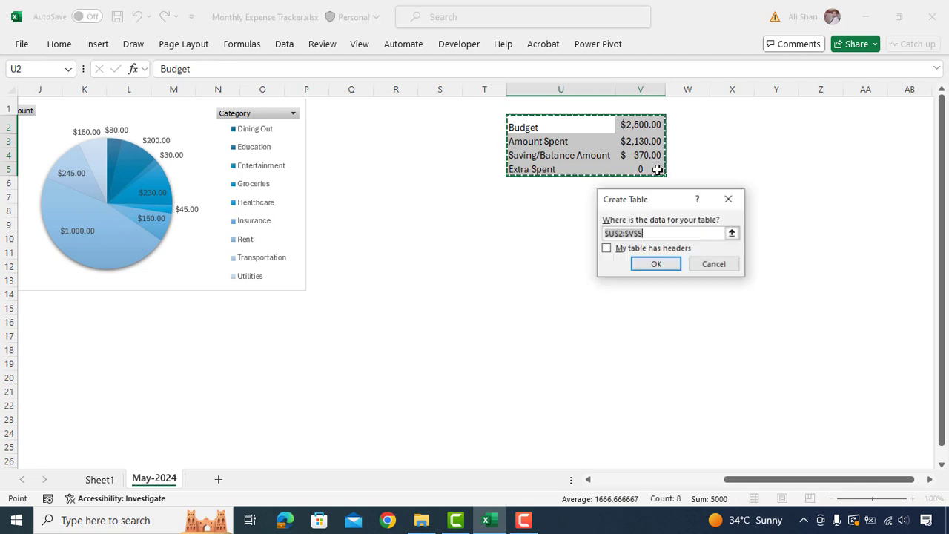
left_click(664, 268)
scroll(663, 263, "left", 3)
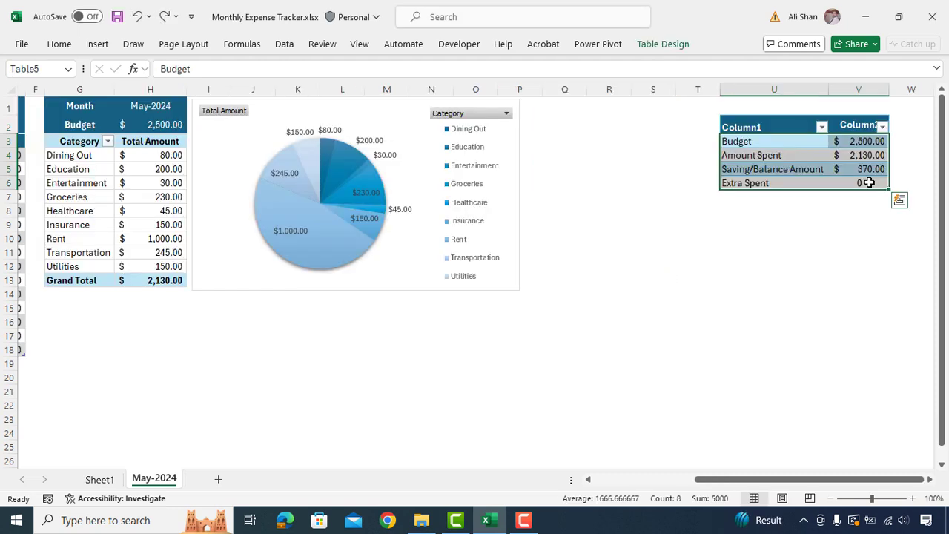
Choose a Bar chart type for the summary in the Insert Chart dialog's All Charts list.
left_click(97, 44)
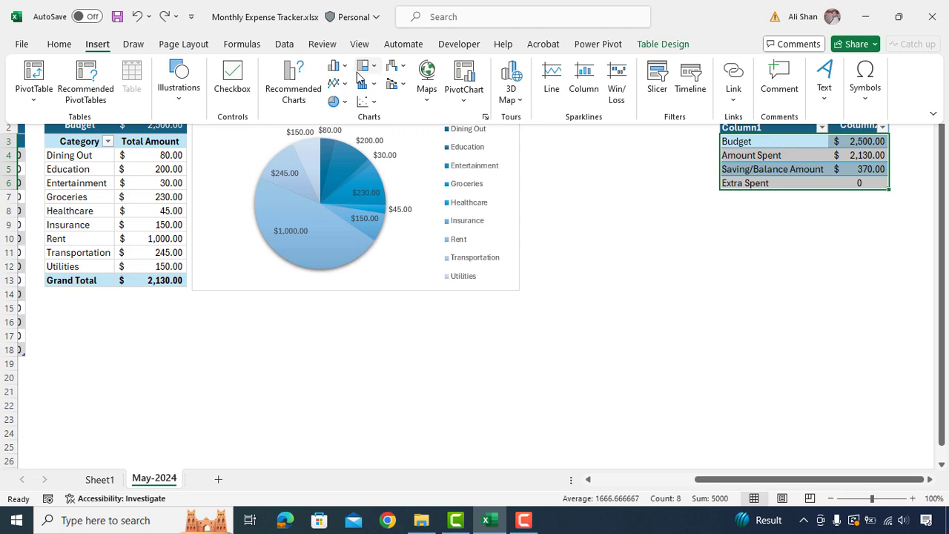
left_click(294, 102)
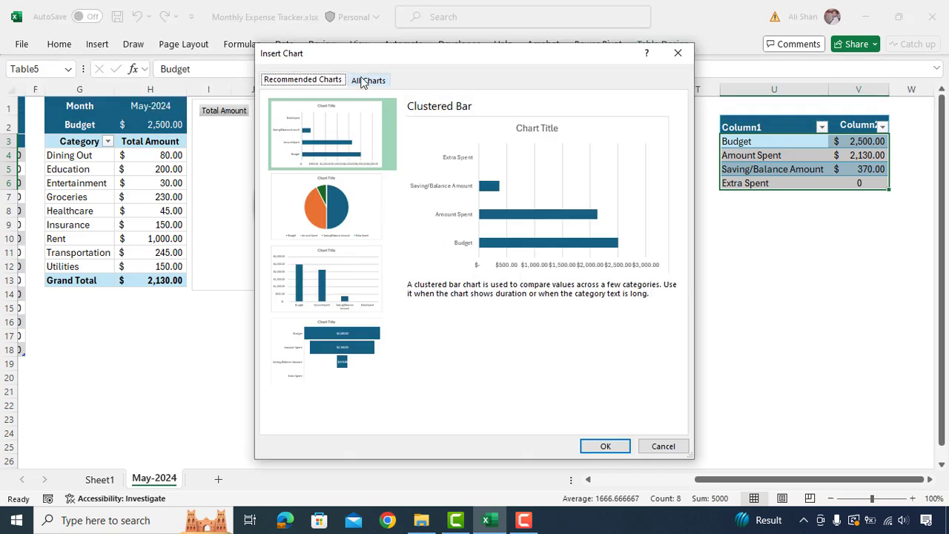
left_click(363, 81)
left_click(303, 156)
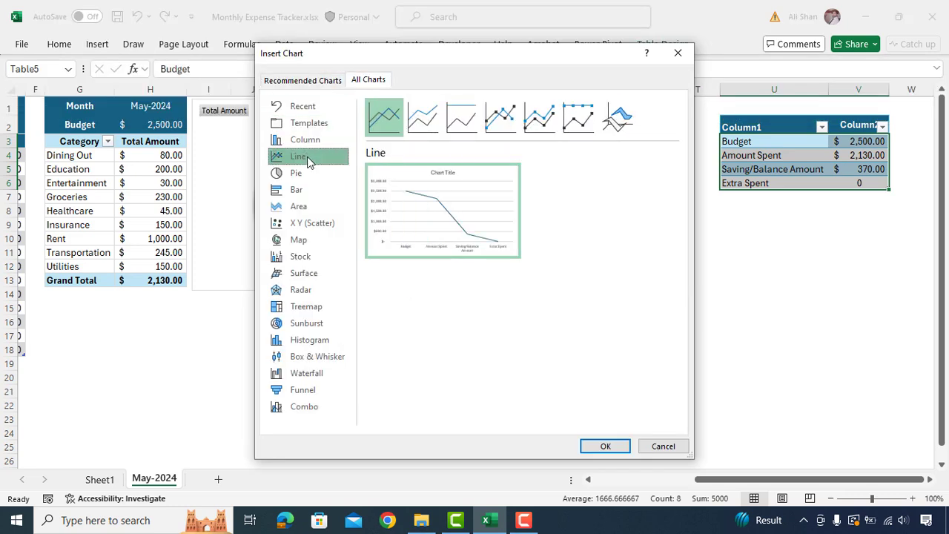
left_click(295, 190)
Insert the clustered bar chart and place it below the pivot table.
mouse_move(607, 246)
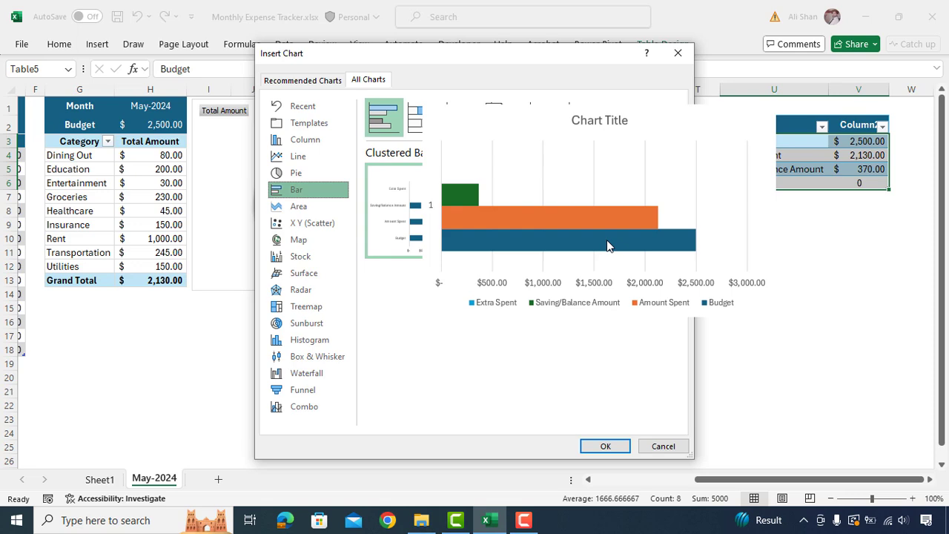
left_click(612, 447)
scroll(638, 430, "left", 3)
left_click_drag(664, 377, 435, 318)
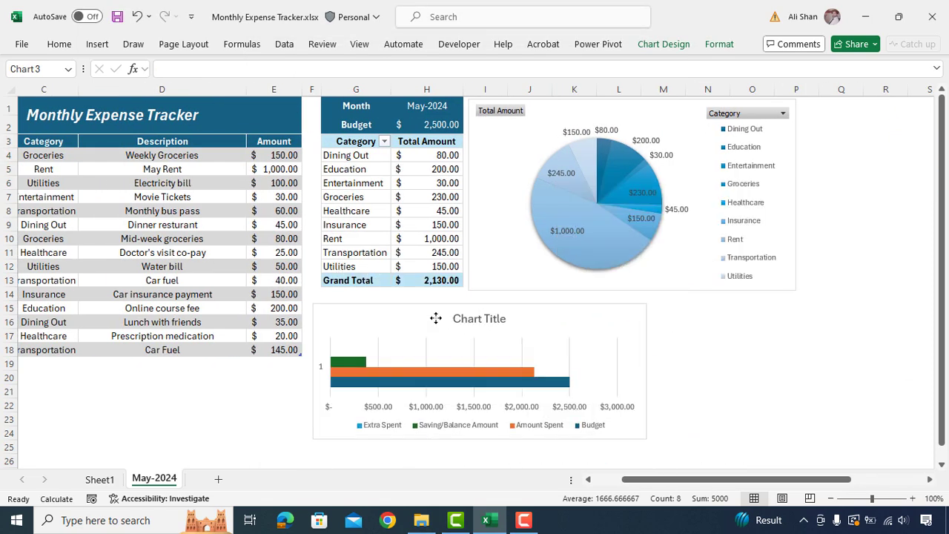
scroll(749, 476, "left", 2)
left_click_drag(663, 433, 665, 449)
Remove the bar chart's axes, add data labels, and stretch the legend full width.
left_click(919, 307)
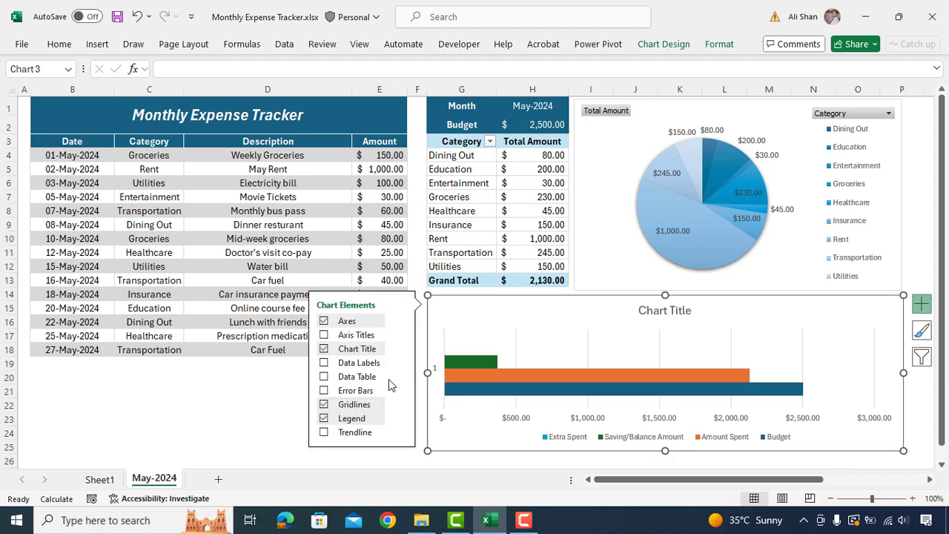
left_click(338, 324)
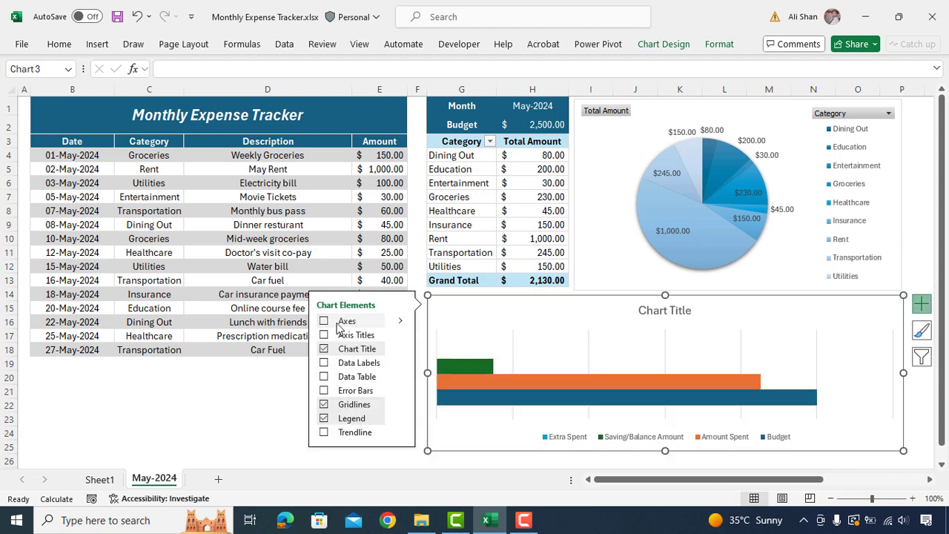
left_click(325, 364)
left_click(558, 438)
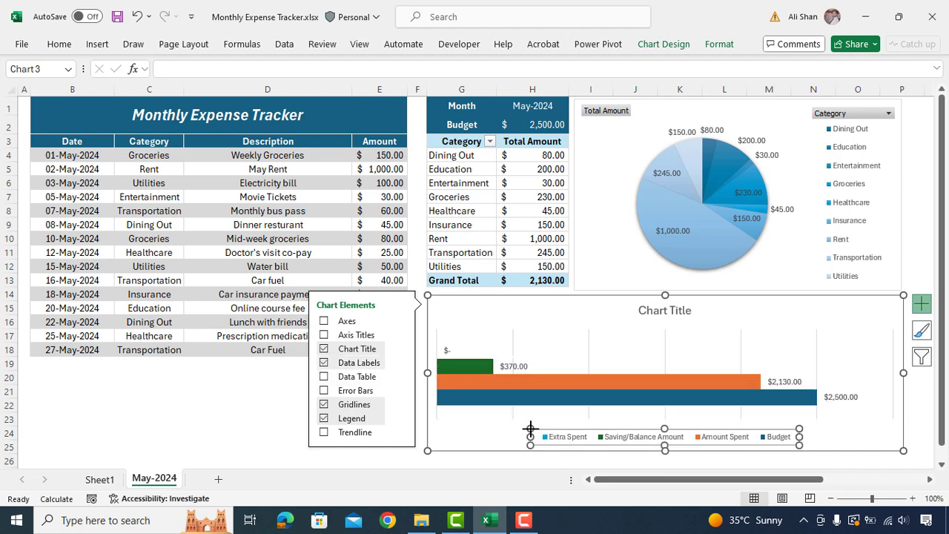
left_click_drag(530, 428, 451, 422)
left_click_drag(799, 422, 898, 420)
left_click(664, 452)
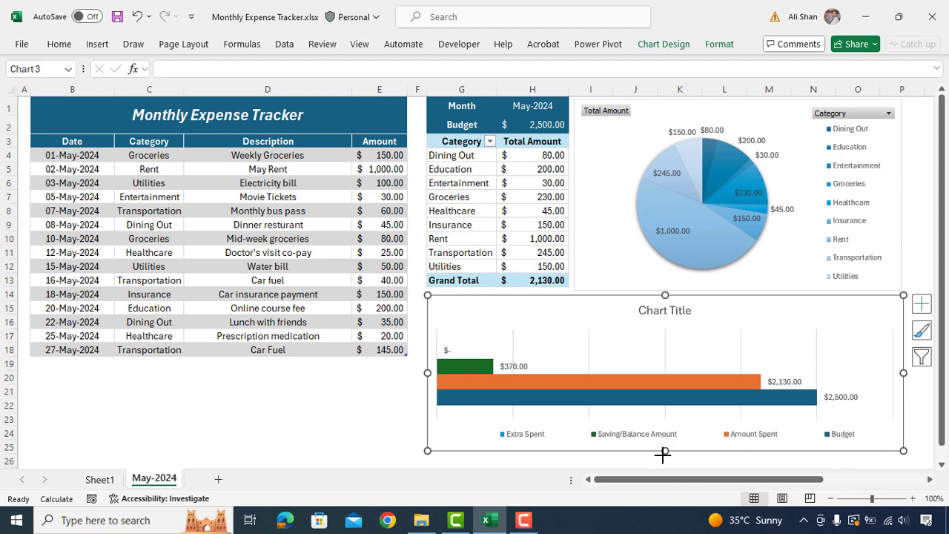
Make the bar chart taller and change its title to 'Overall Summary'.
left_click_drag(662, 453, 664, 464)
double_click(659, 310)
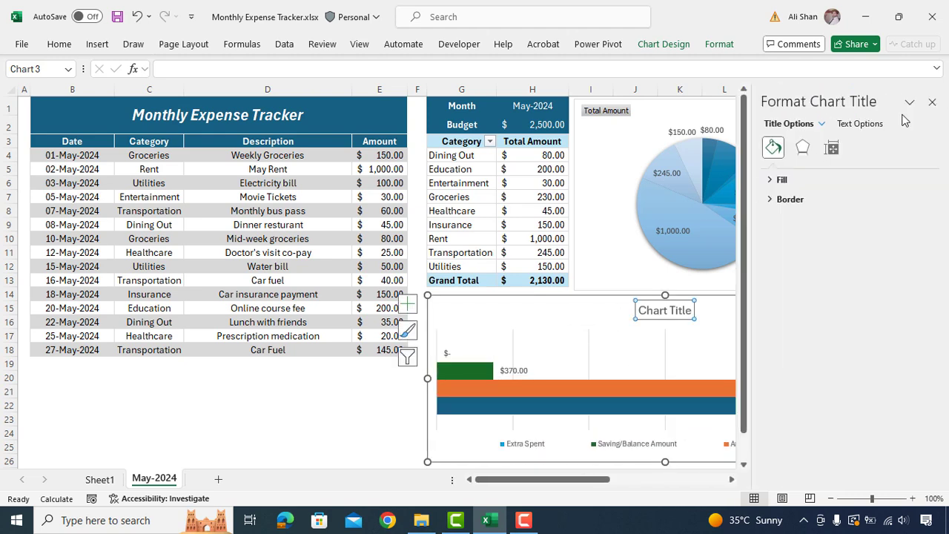
left_click(932, 101)
triple_click(665, 310)
type("Overall Summar")
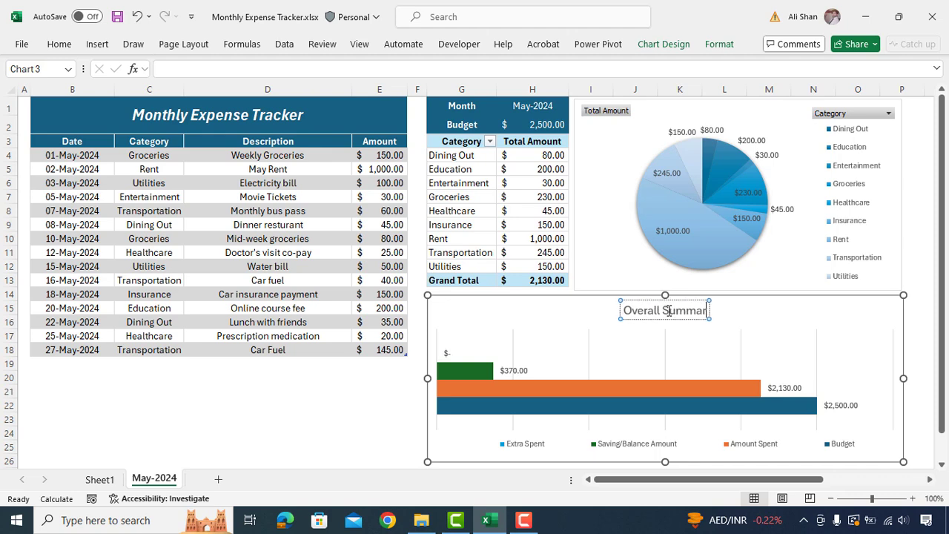
type("y")
Format the chart title bold, italic and orange, enlarged to 18 pt.
key("ctrl+a")
key("ctrl+b")
left_click(59, 44)
left_click(220, 95)
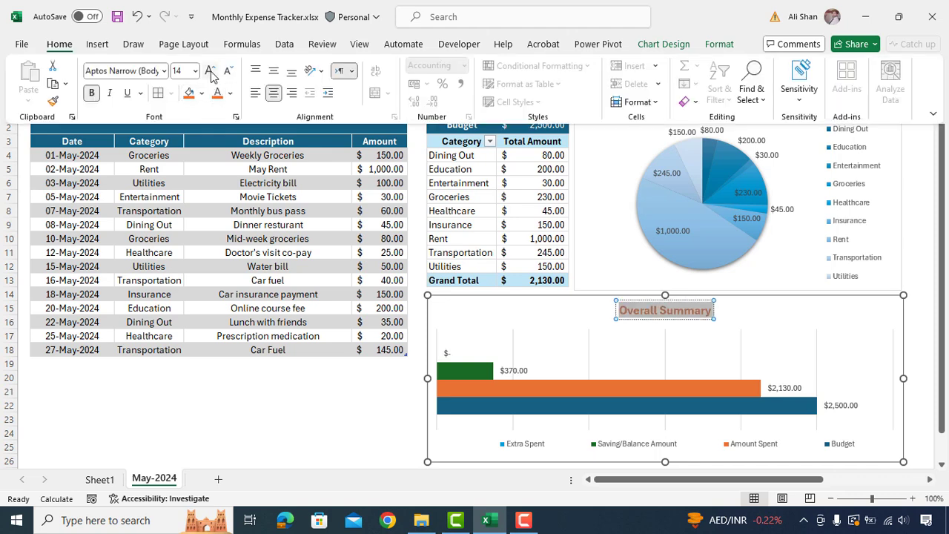
left_click(210, 72)
left_click(210, 72)
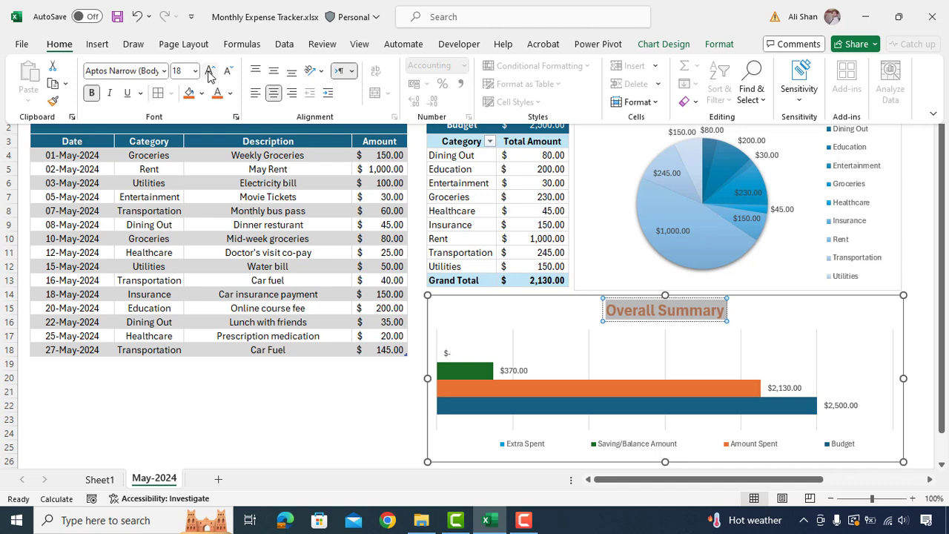
left_click(109, 93)
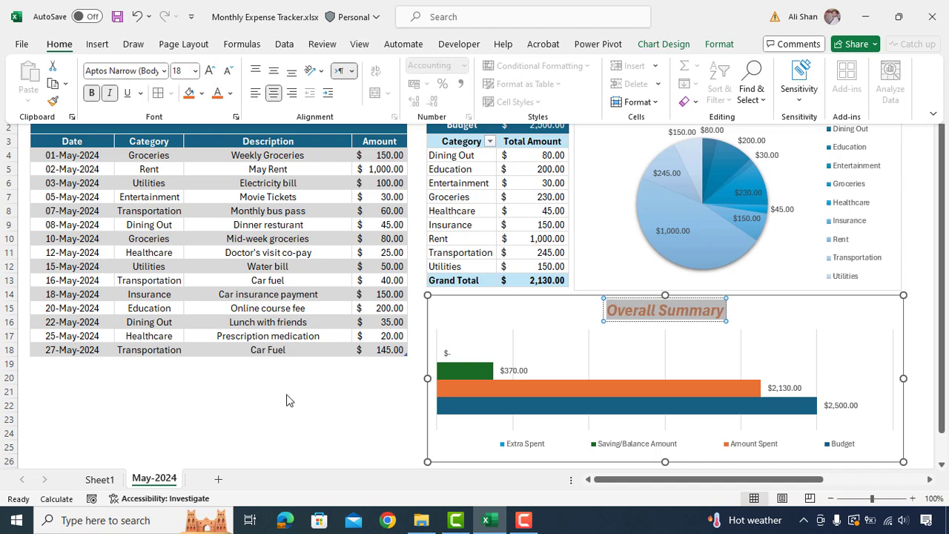
key("ctrl+F1")
left_click(336, 445)
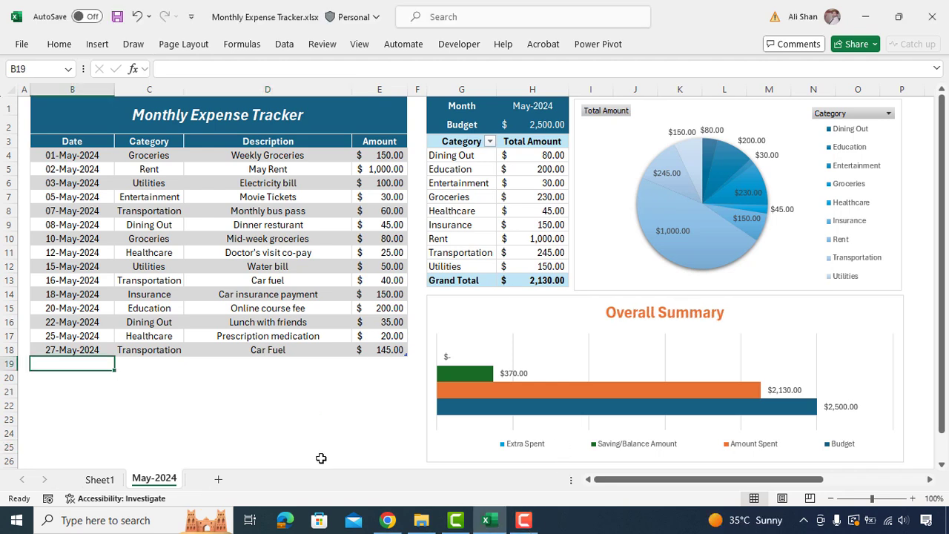
Add a 29-May-2024 Dining Out row, 'Dinner with Friends', for 45.00.
type("29may202")
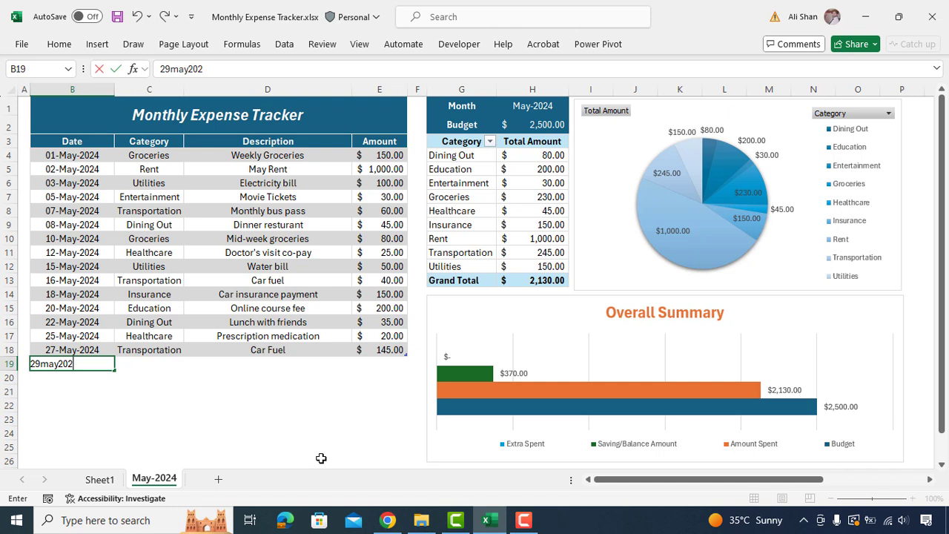
type("4")
key("Tab")
type("Dining Out")
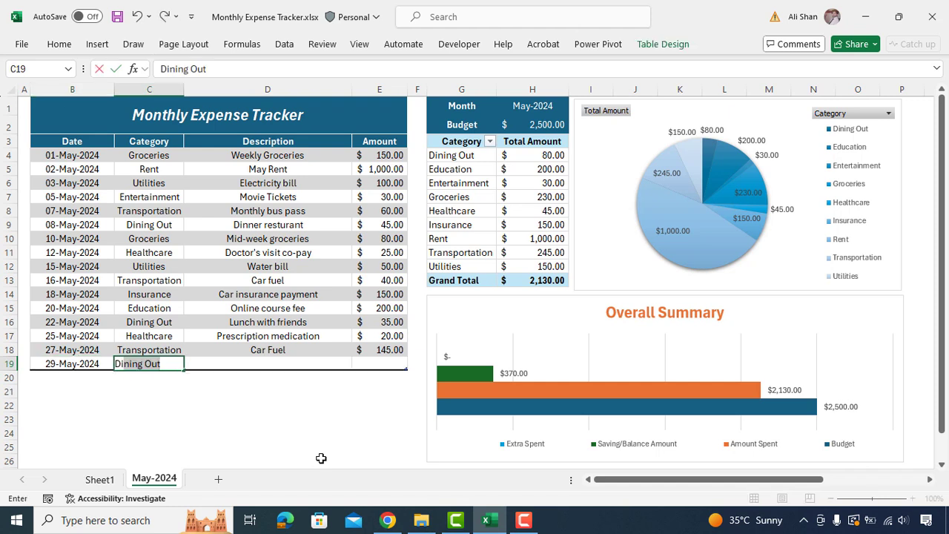
key("Tab")
type("Dinn")
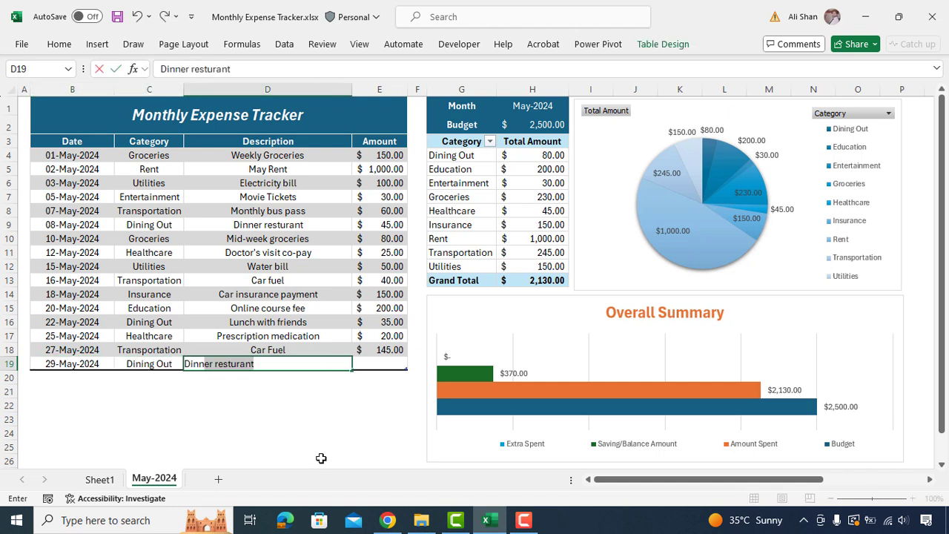
type("er with Fri")
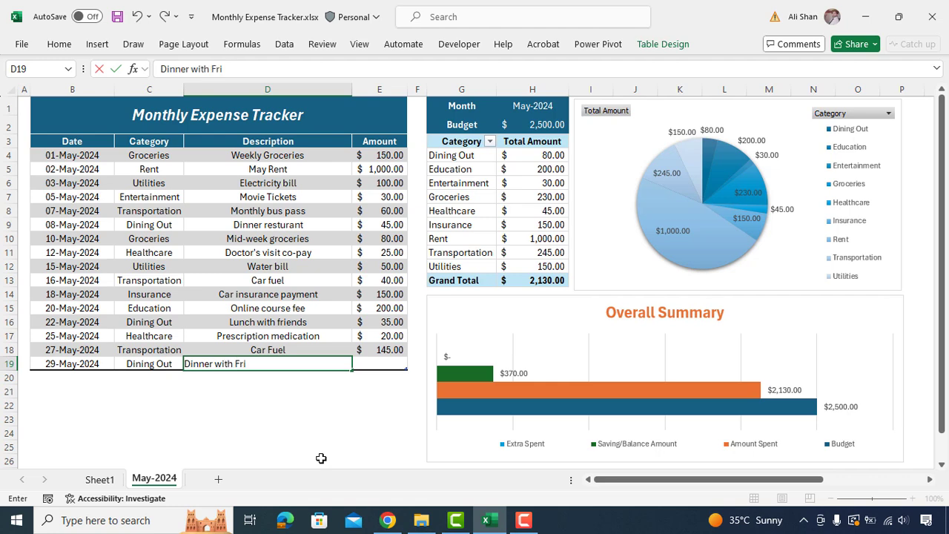
type("ends")
key("Tab")
type("45")
key("Return")
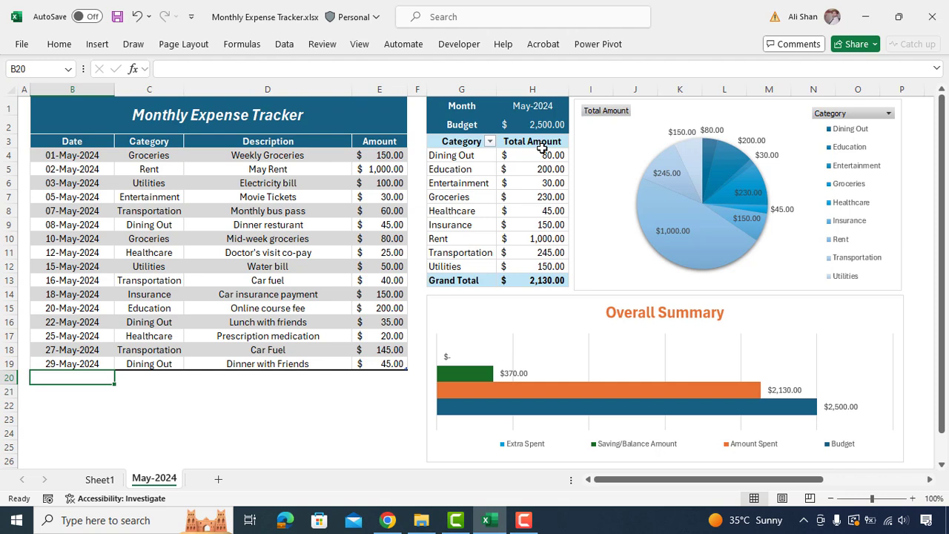
Refresh the pivot table so the Grand Total becomes 2,175.00.
right_click(473, 140)
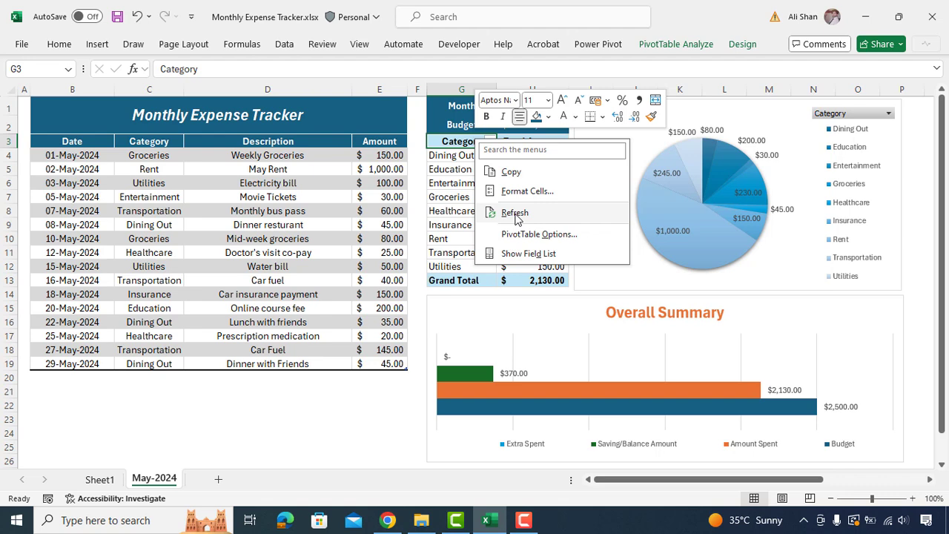
left_click(514, 212)
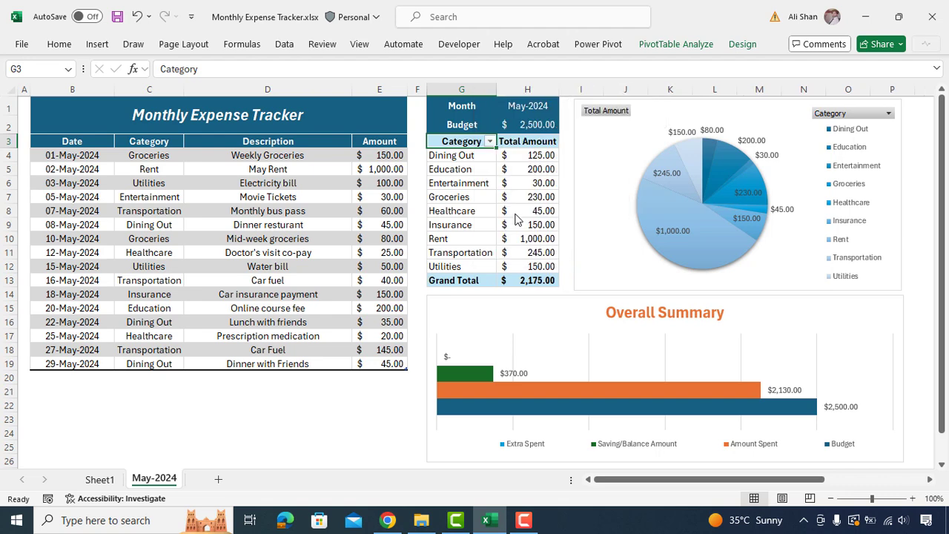
left_click(57, 377)
Add a 30-May-2024 Entertainment row, 'Water Park Visit', for 50.00 in row 20.
type("30may2024")
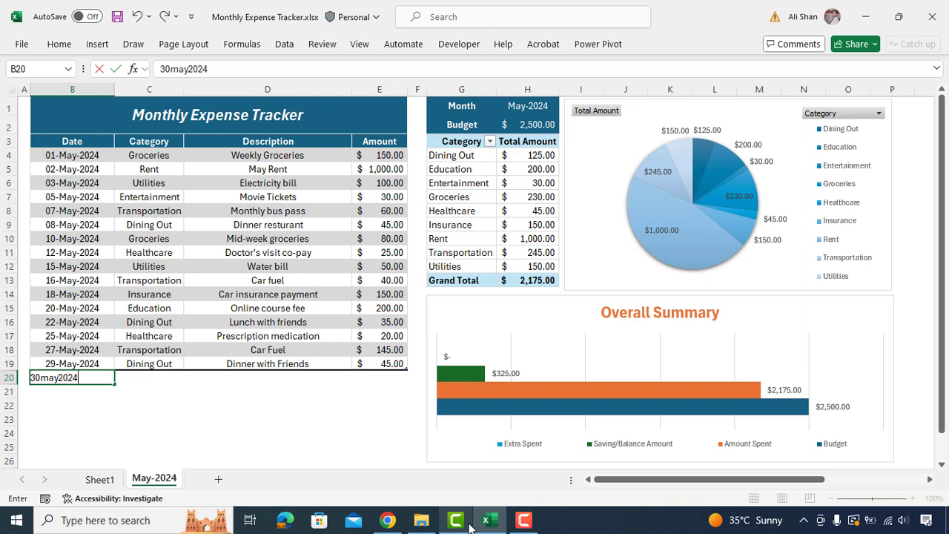
key("Tab")
type("En")
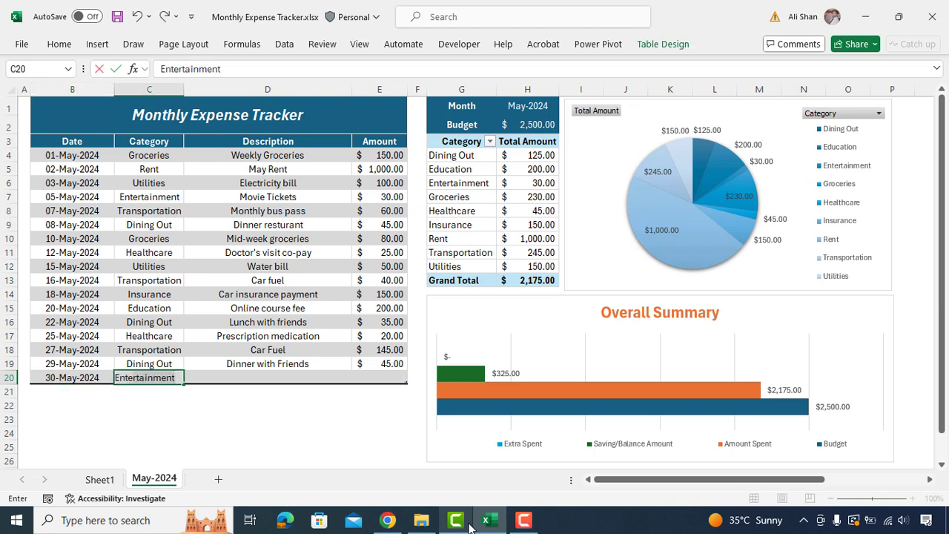
key("Tab")
type("Water P")
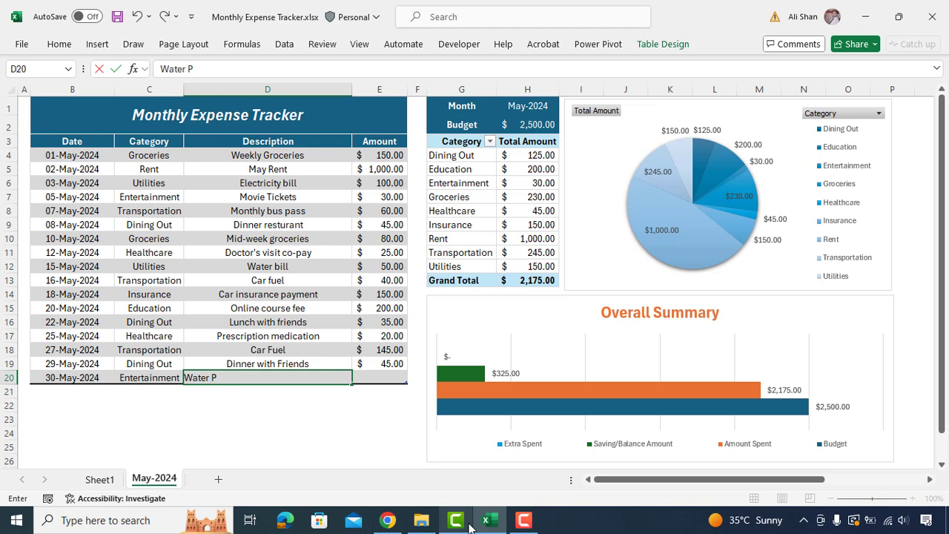
key("Tab")
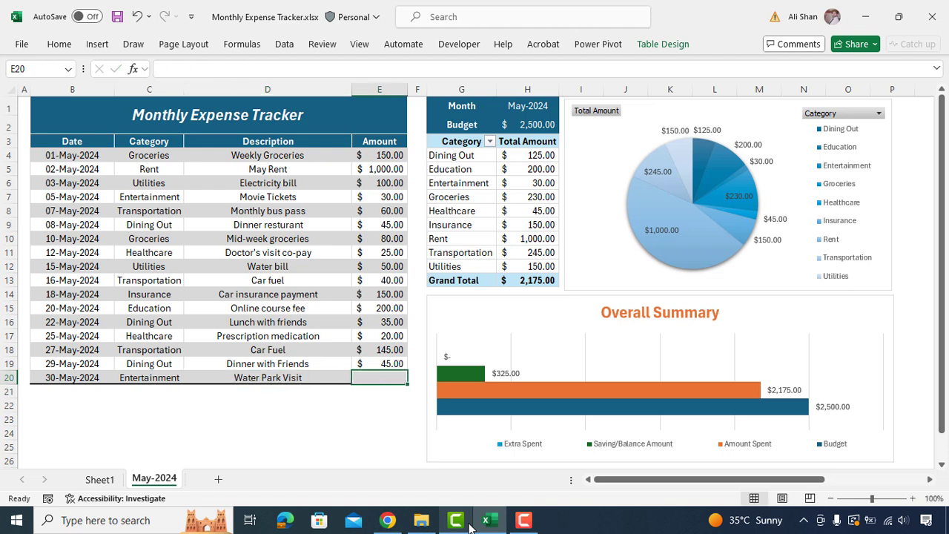
type("50")
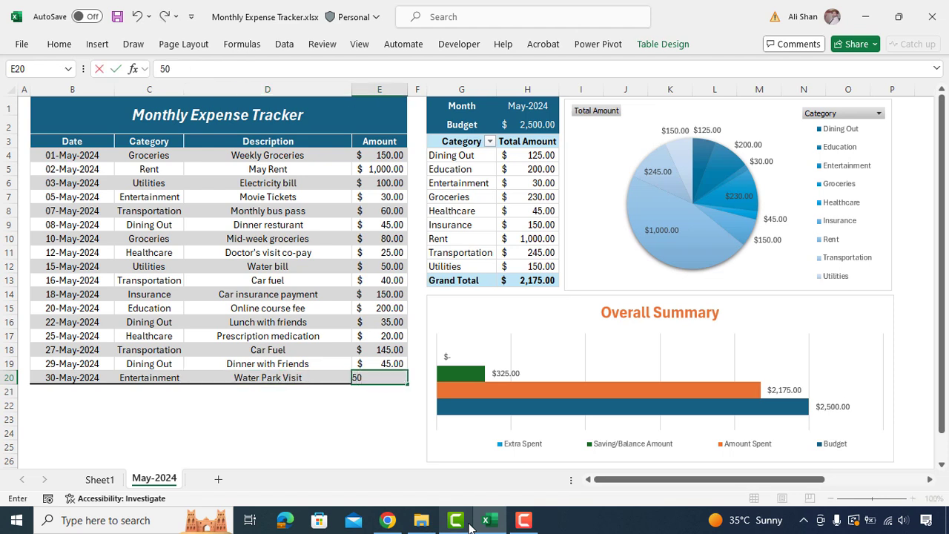
key("shift+Tab")
Refresh the pivot table so the total reaches 2,225.00.
left_click(461, 141)
right_click(461, 141)
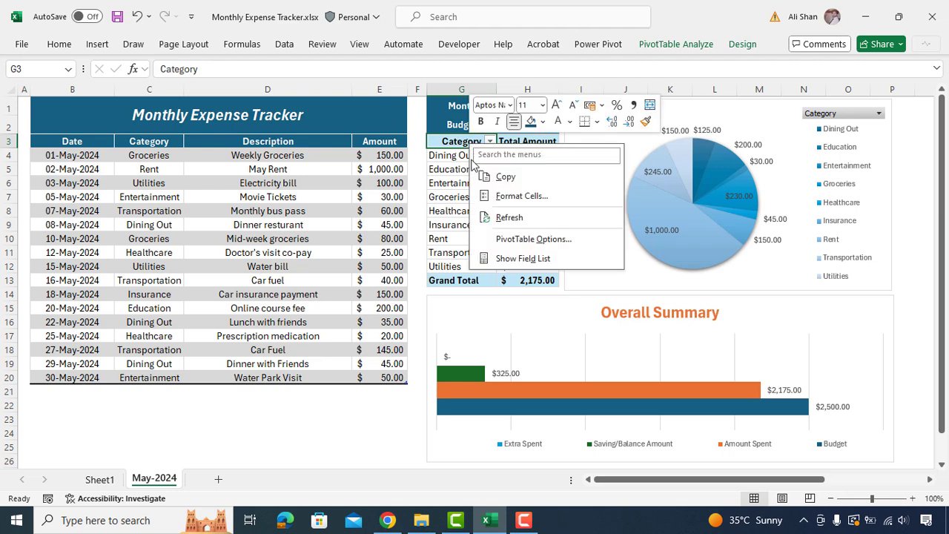
left_click(508, 217)
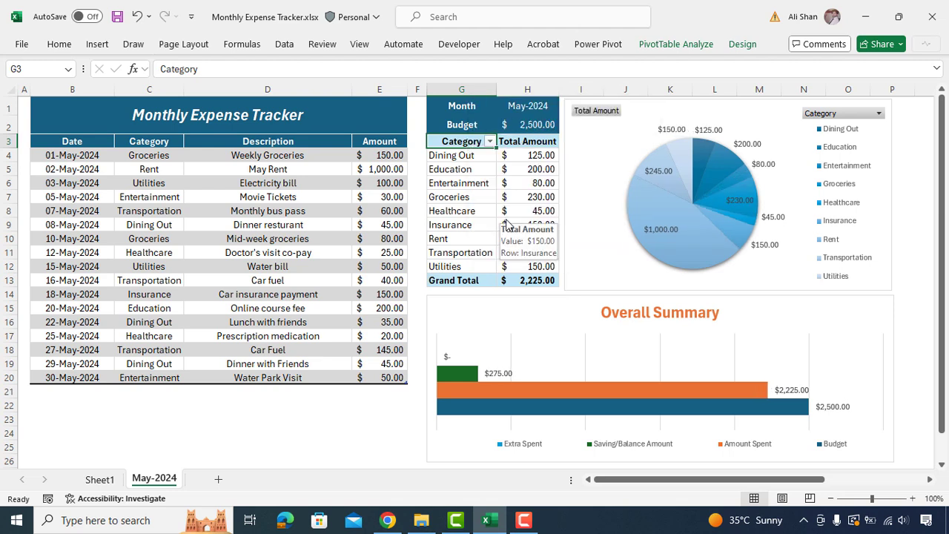